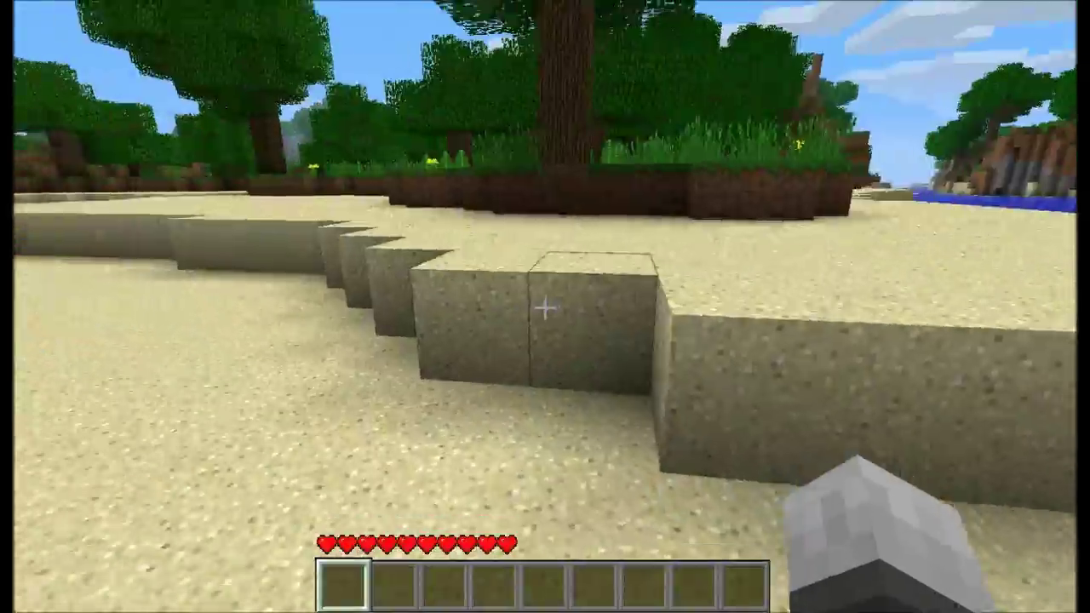
- Cross the beach onto the grass bank, break the tall grass and collect the dropped seeds
left_click(545, 309)
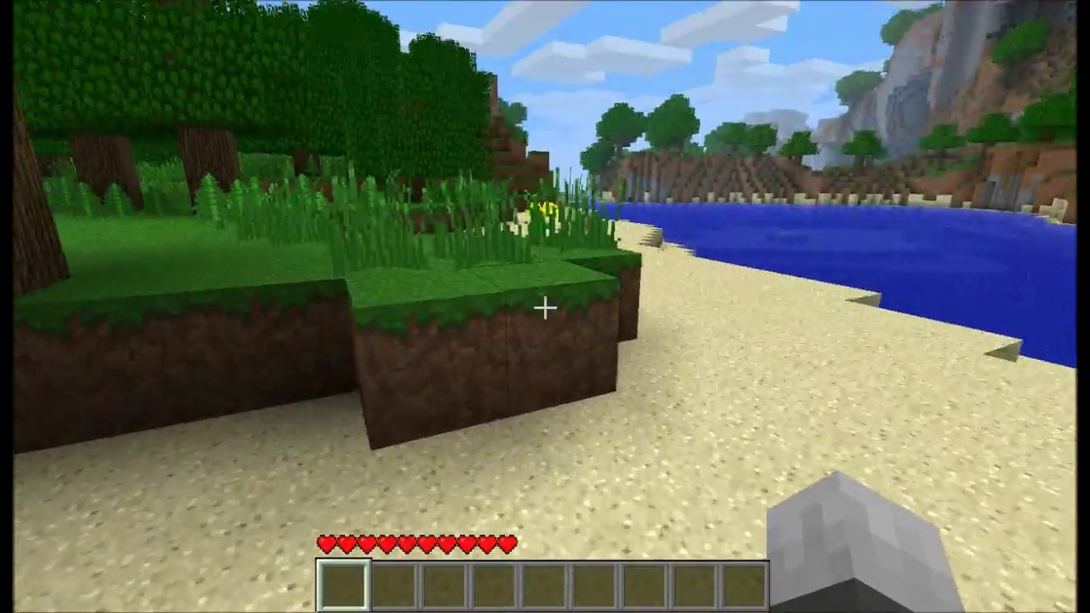
key("w")
key("space")
left_click(545, 307)
left_click(545, 307)
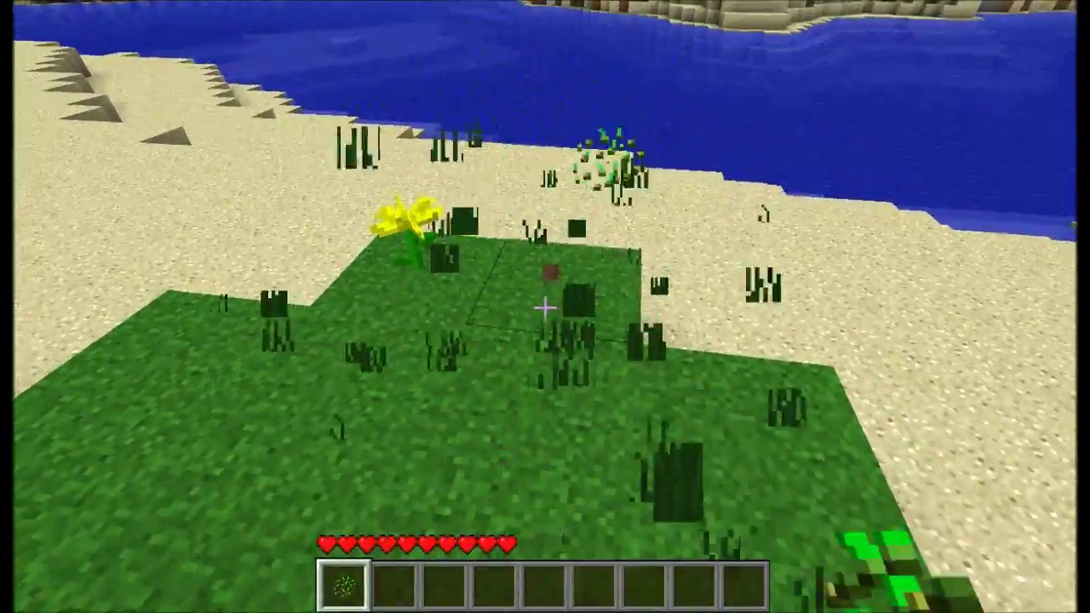
key("w")
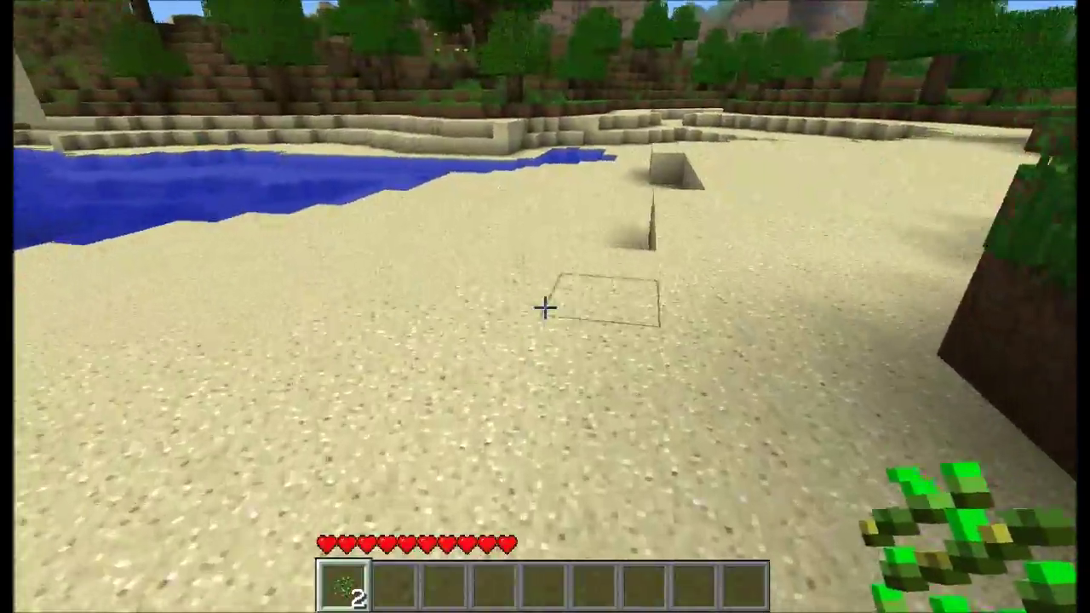
- Climb back onto the grass bank and throw away both collected seeds
key("w")
key("space")
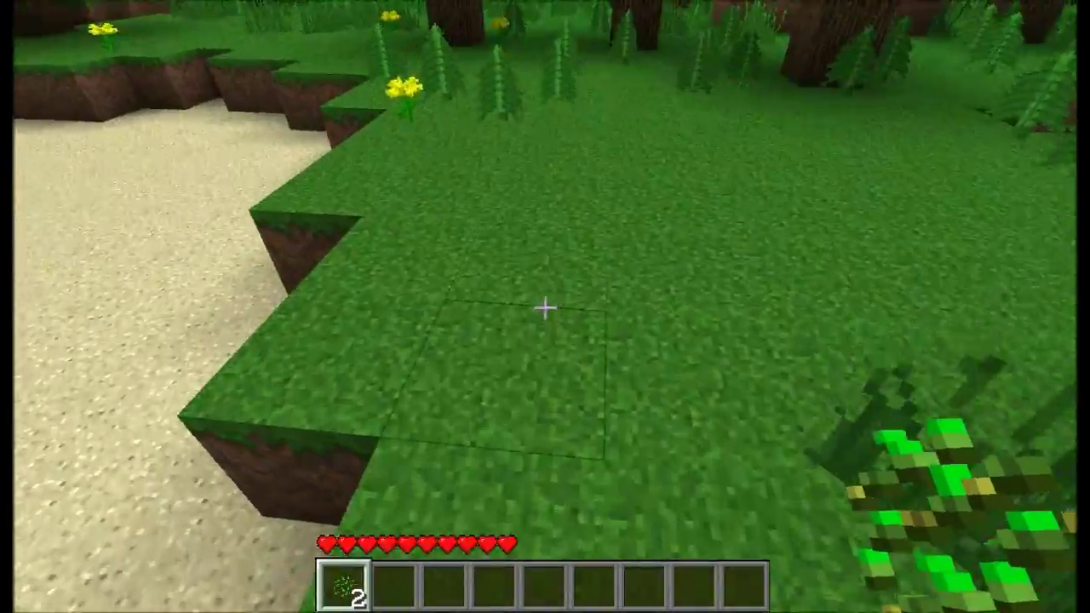
key("w")
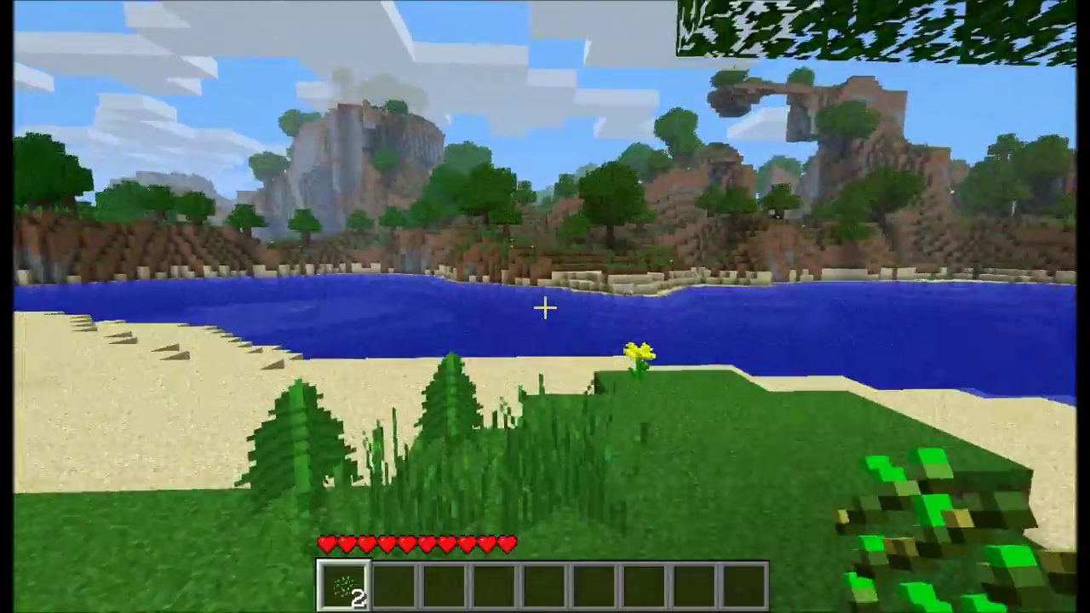
key("q")
key("q")
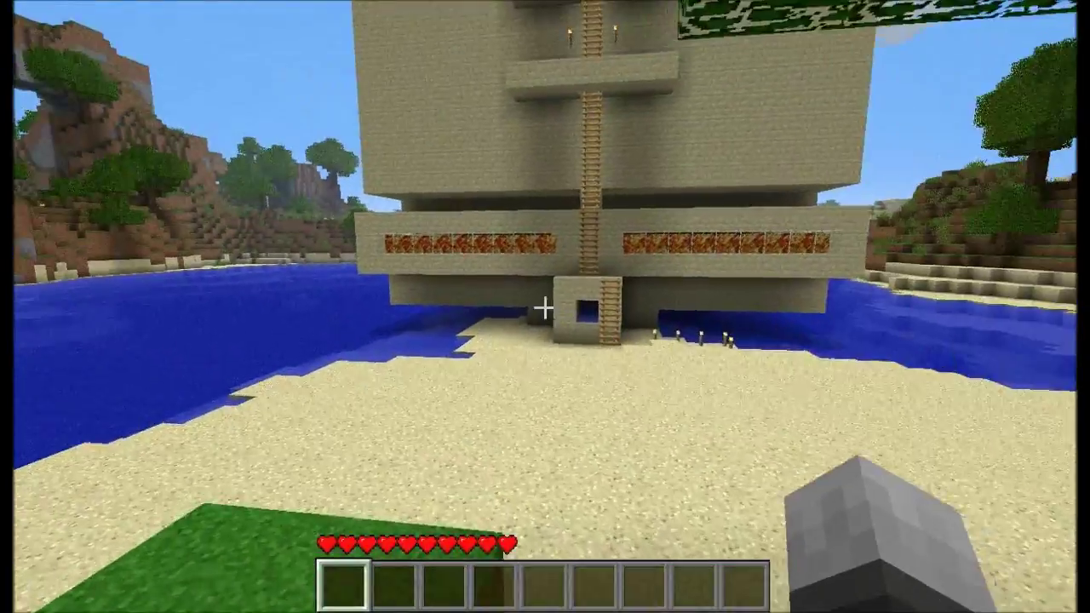
- Approach the sandstone tower on the water and examine its ladders, lava windows and the drop opening at its base
key("w")
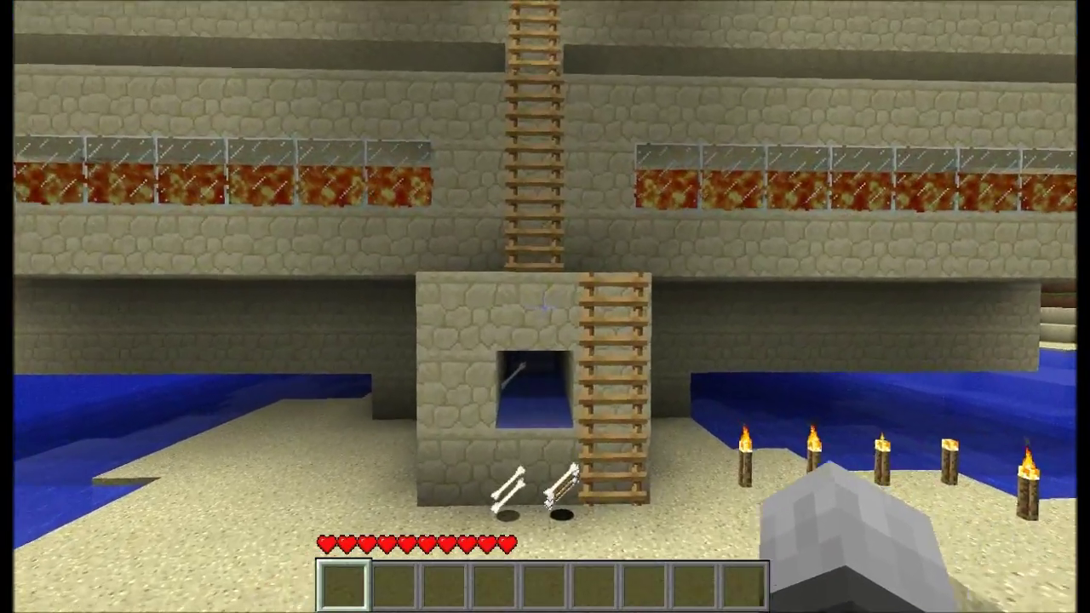
key("w")
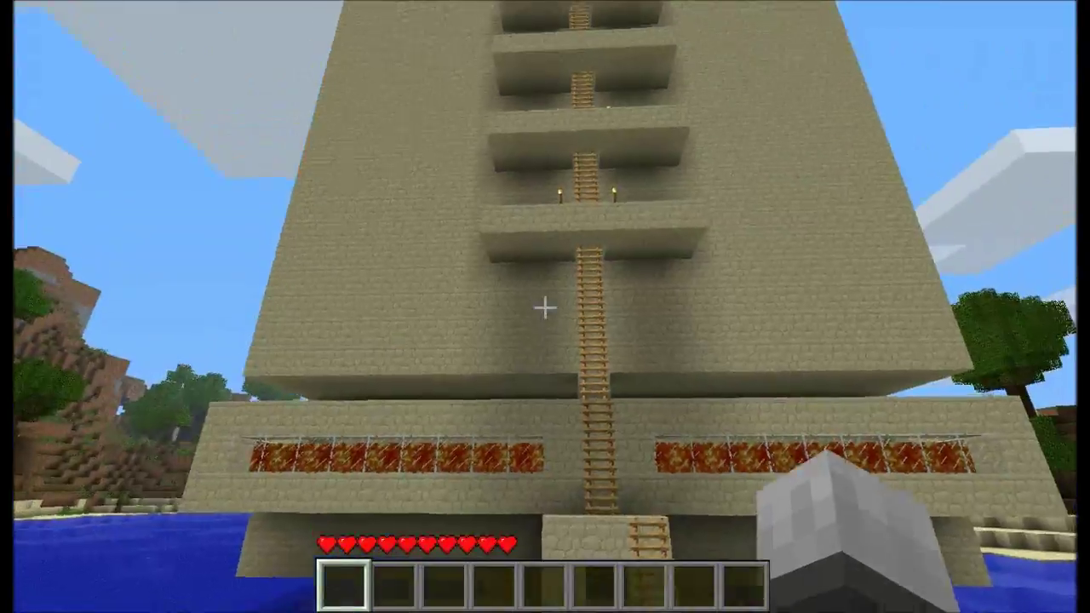
key("w")
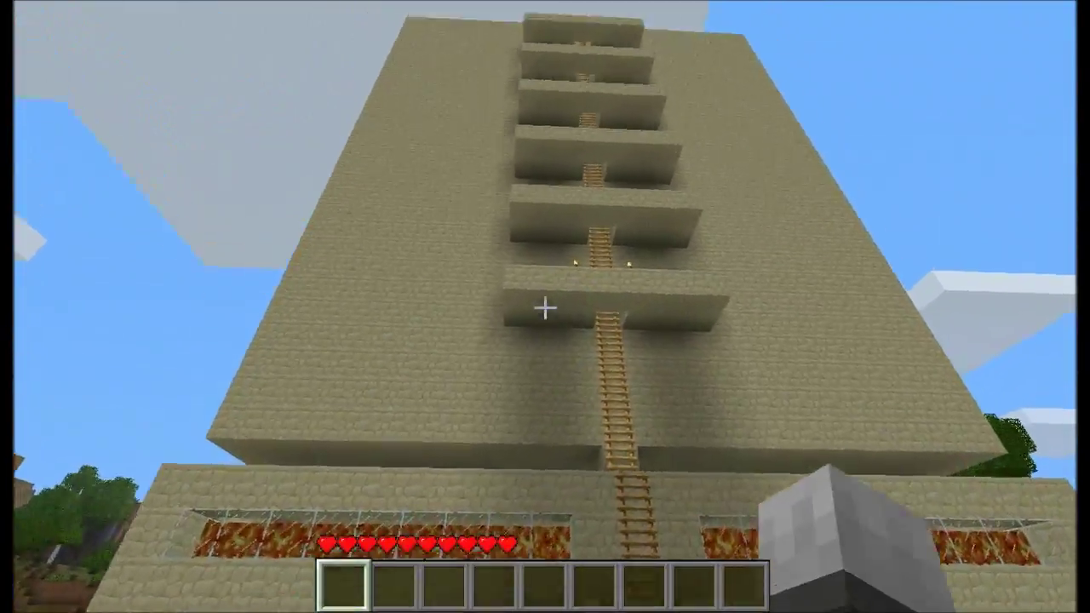
key("F3")
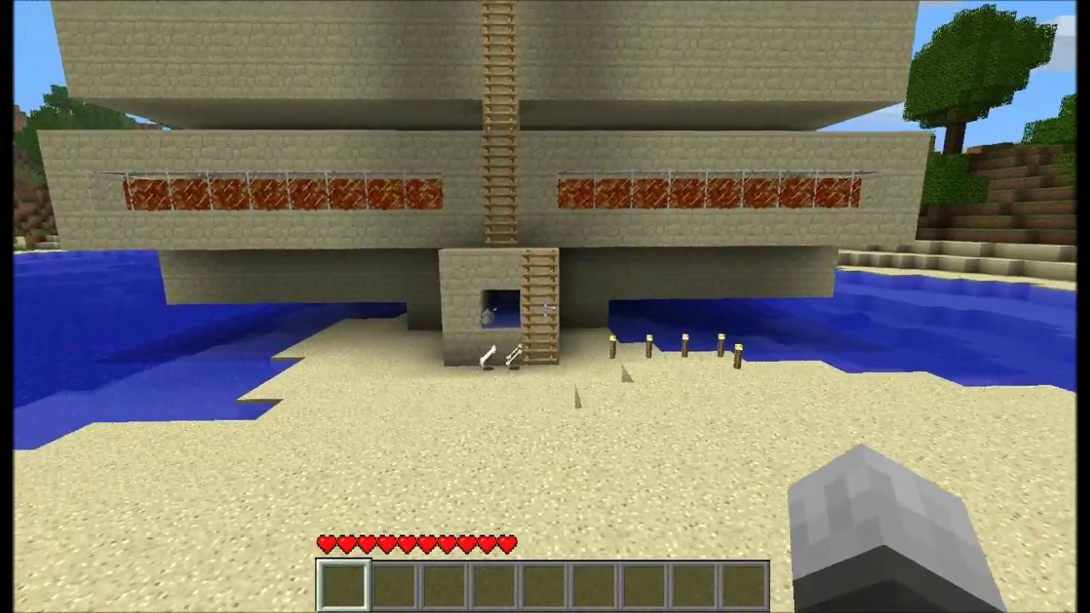
key("w")
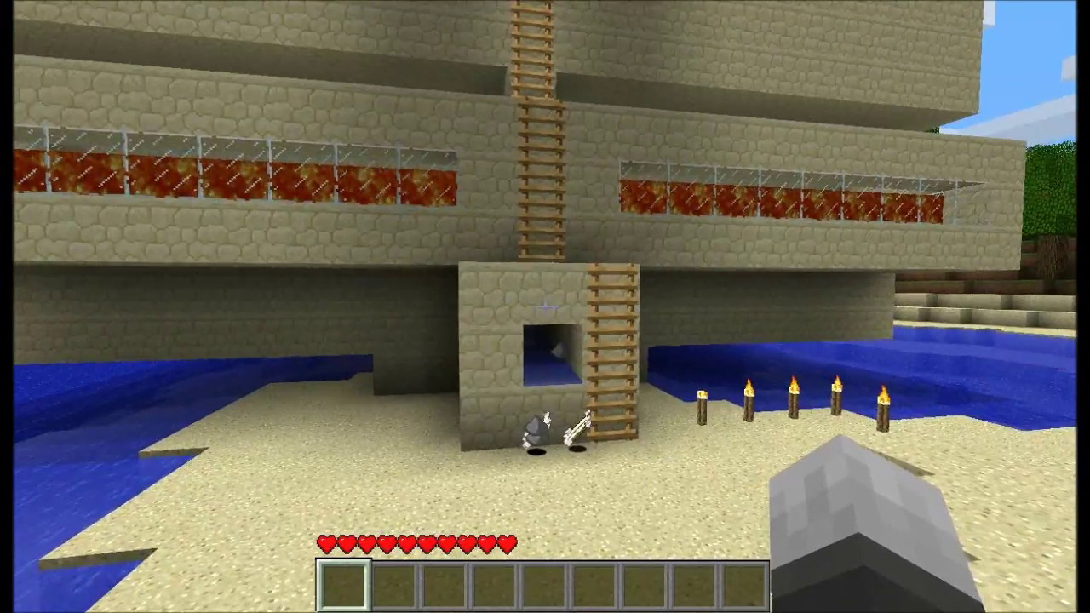
key("w")
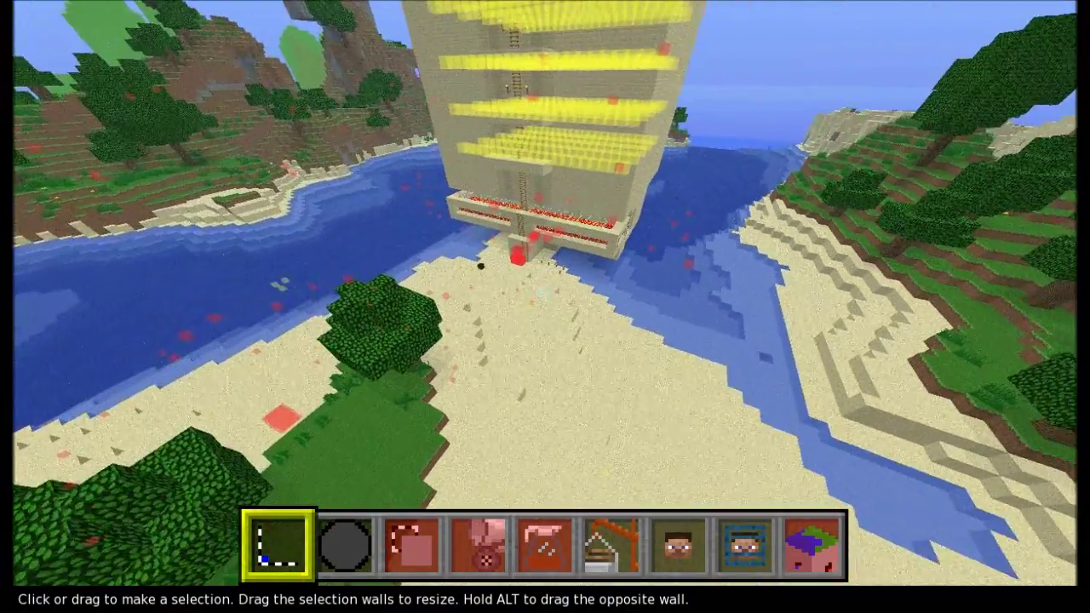
- In MCEdit, fly around the tower and examine its floors and the surrounding shoreline from above
key("a")
key("s")
key("w")
key("a")
key("w")
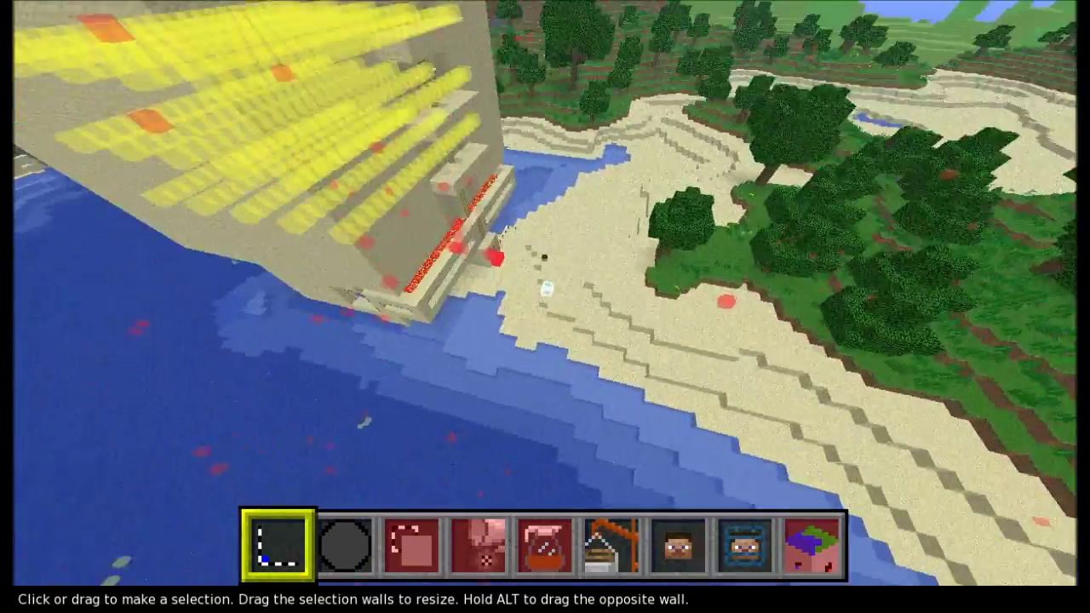
key("w")
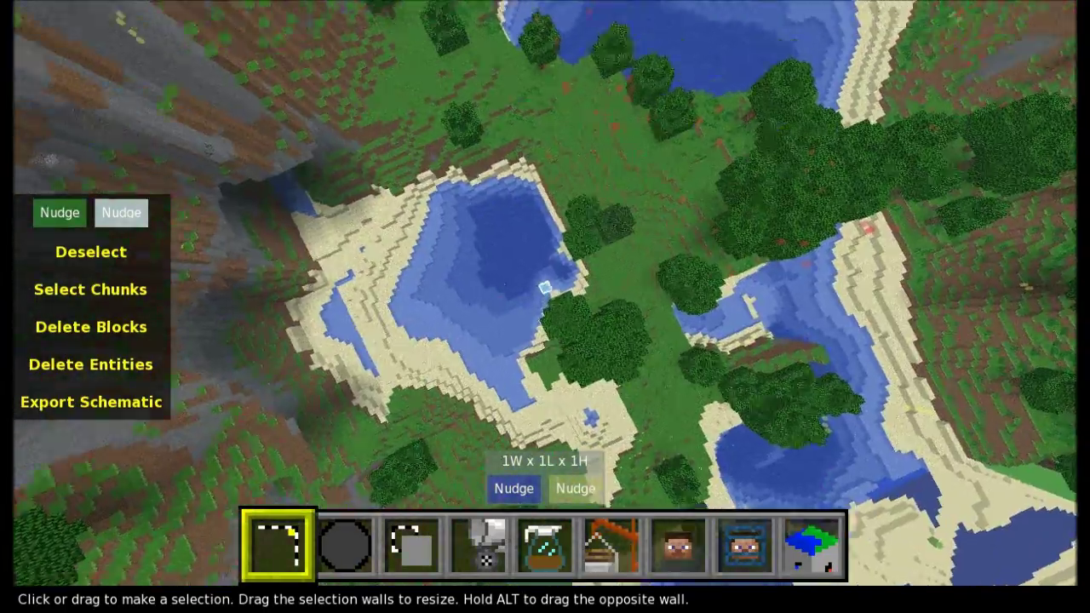
- Survey the lakes and sandy shores beyond the tower and examine the water surface up close
key("w")
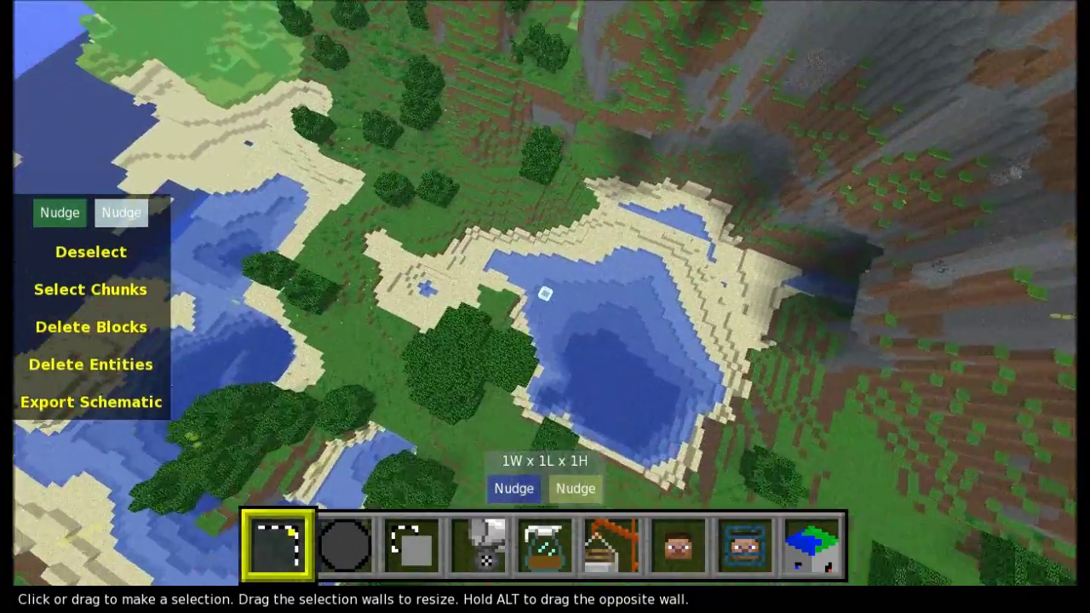
key("w")
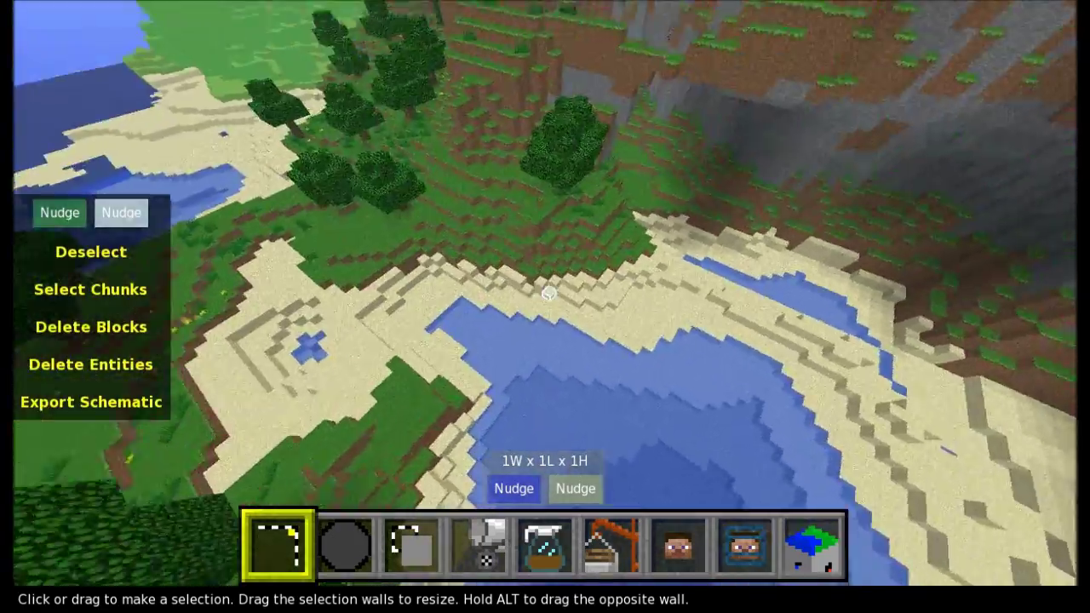
key("w")
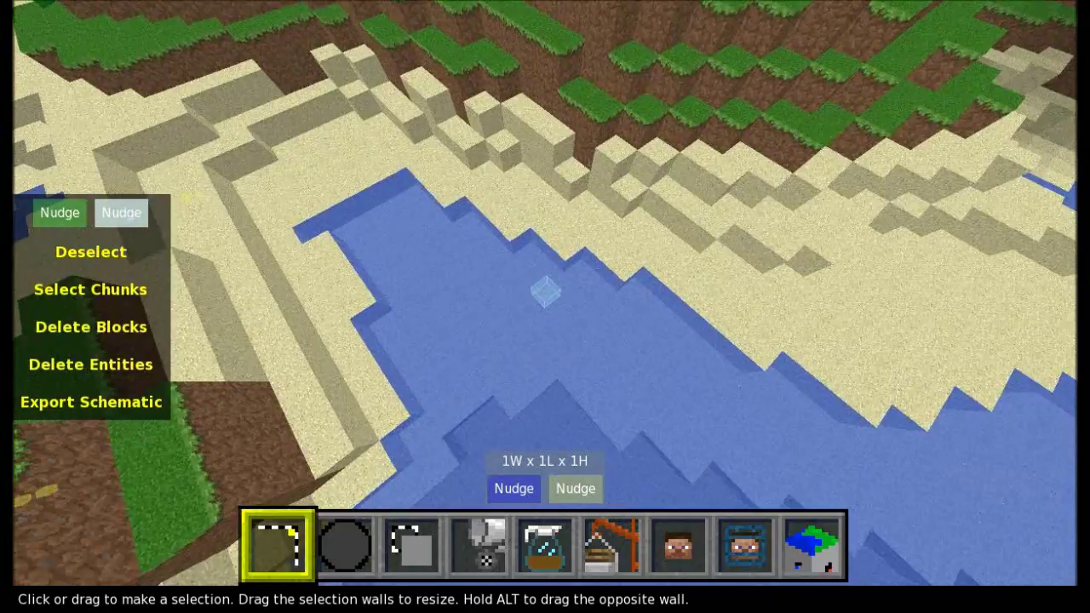
key("w")
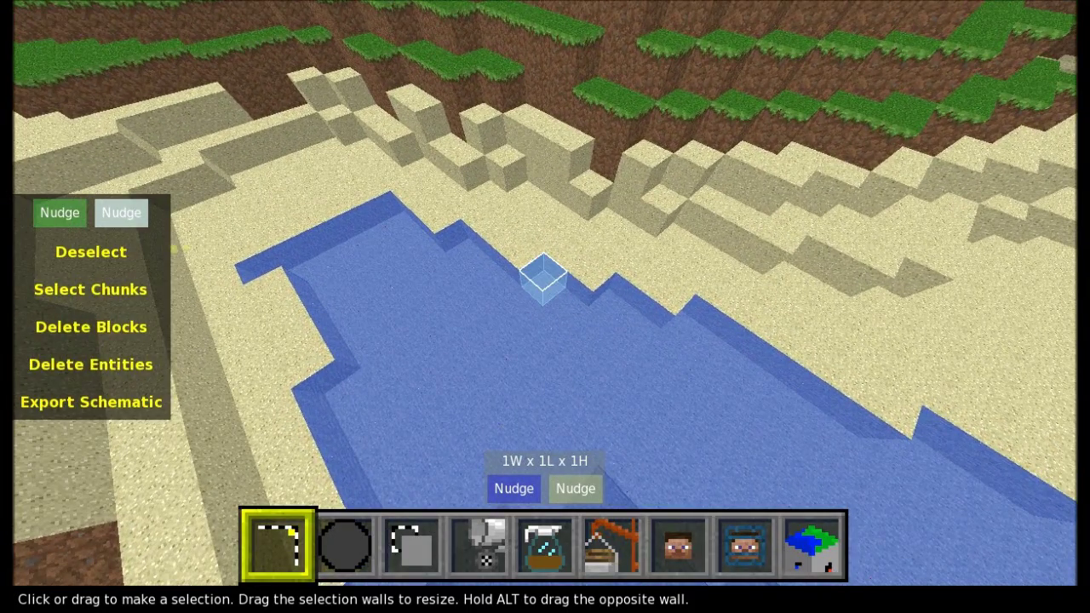
key("s")
key("w")
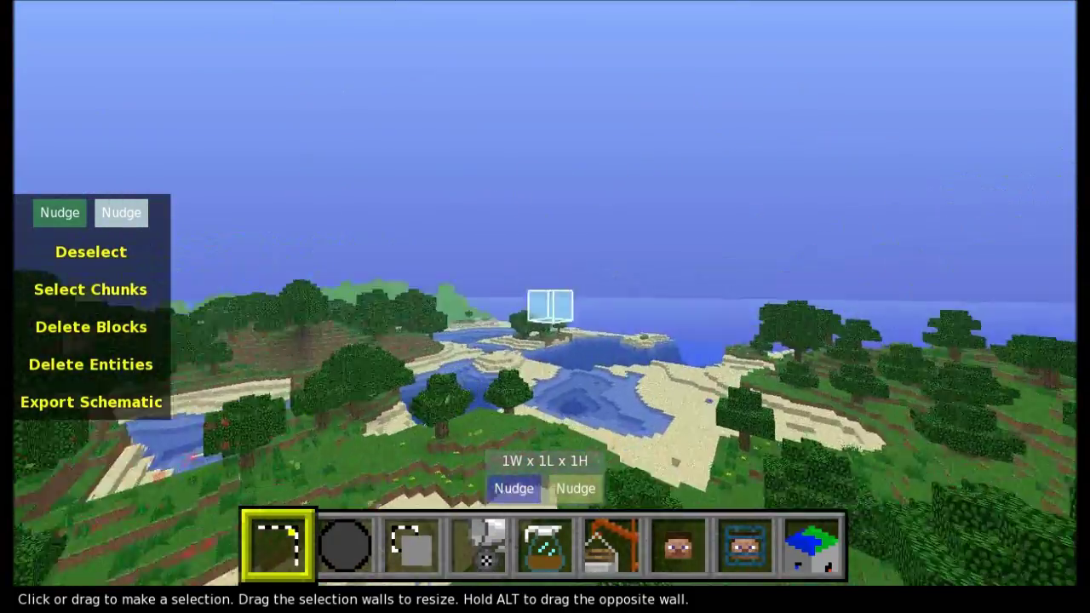
key("w")
key("k")
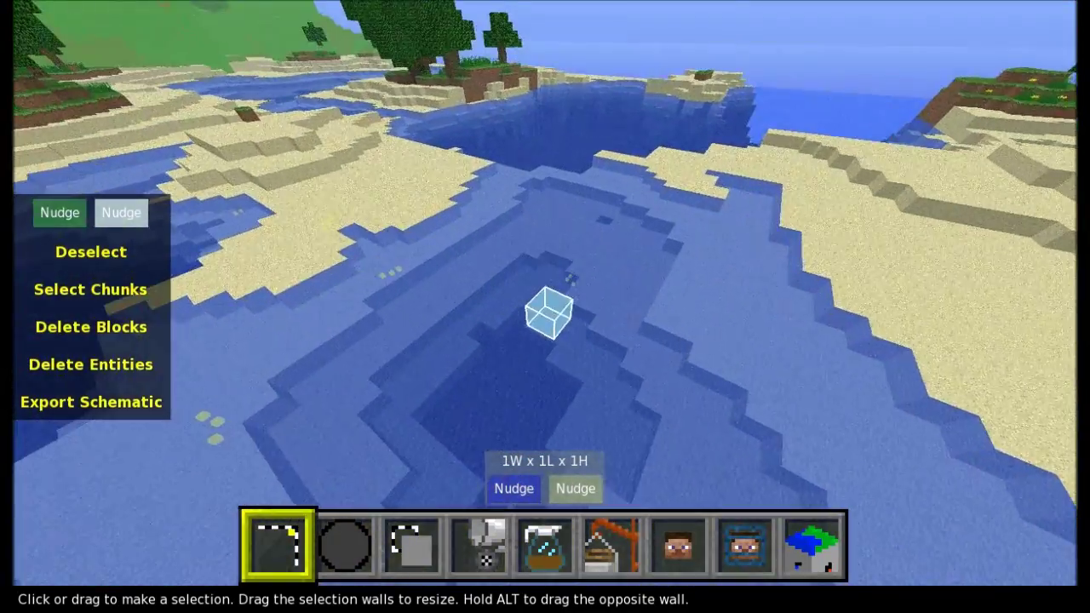
key("w")
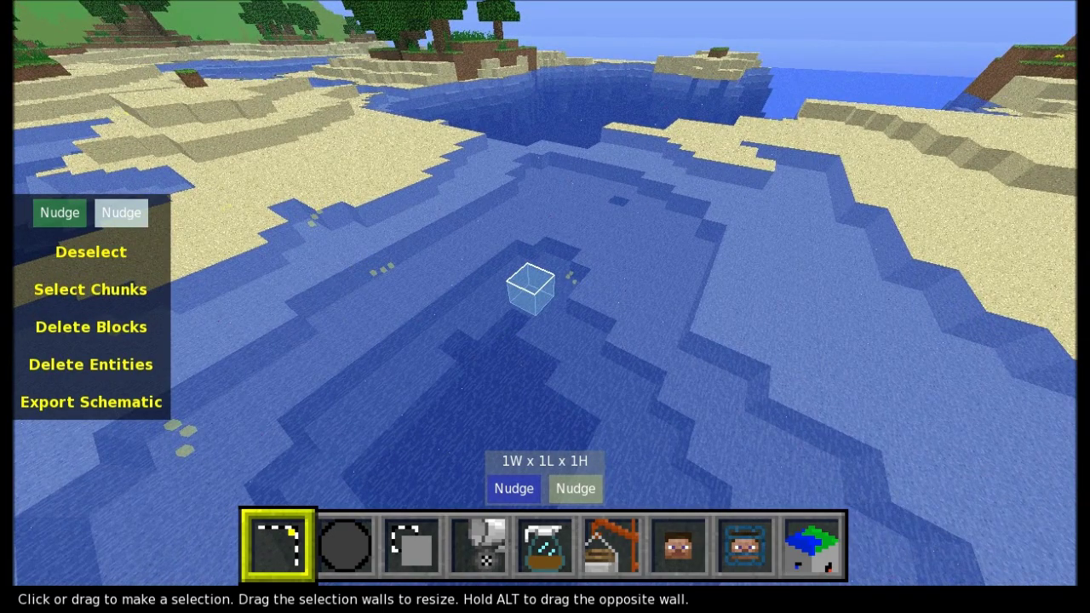
key("w")
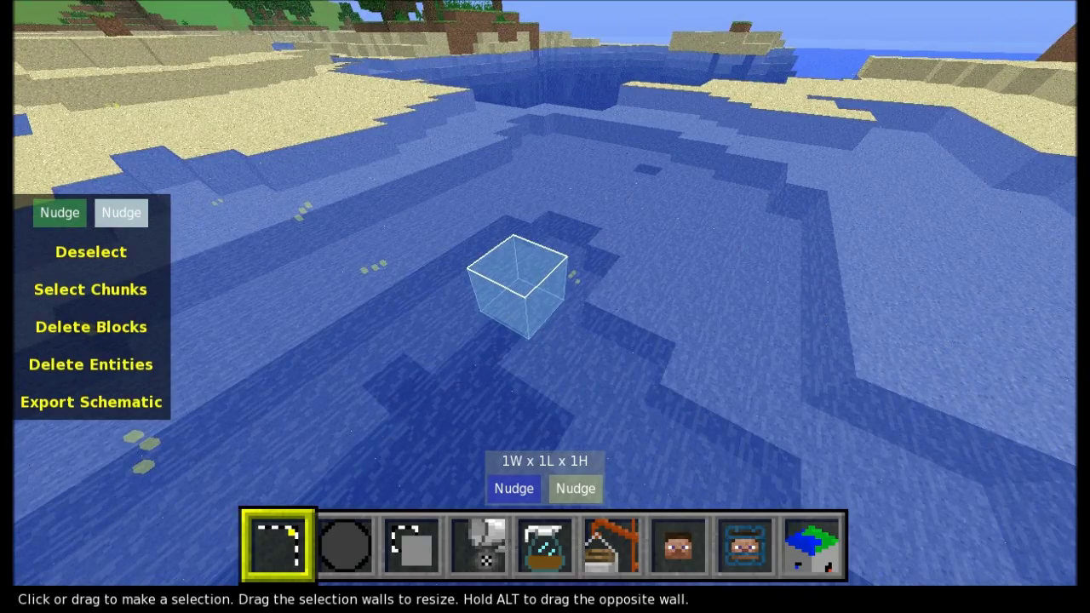
- Select a one-block-high layer at water level from the lake to the far ocean corner of the map, 391W x 322L x 1H
left_click(516, 285)
key("w")
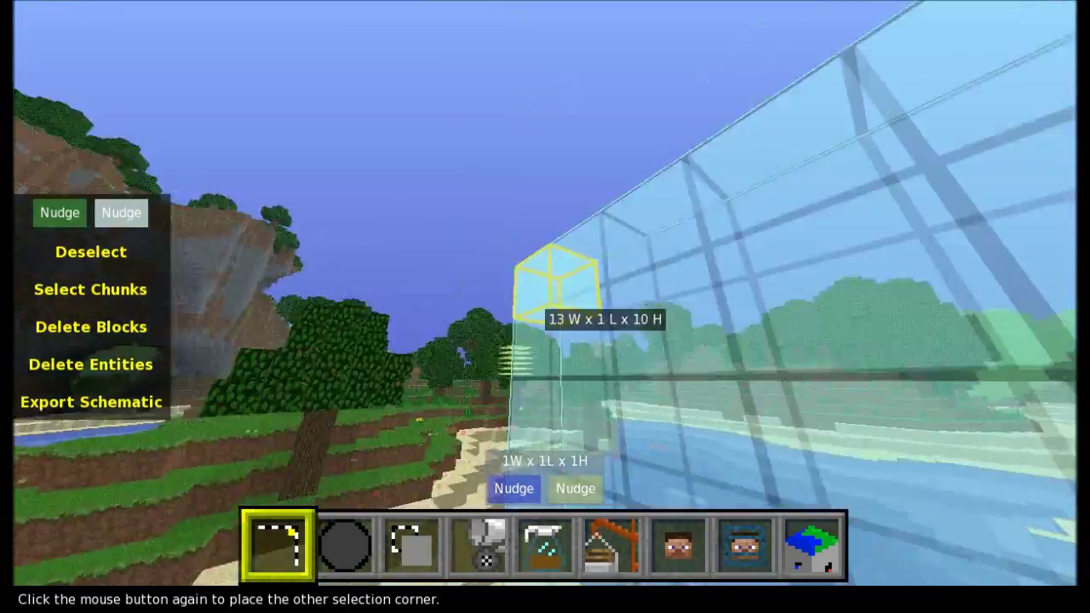
key("w")
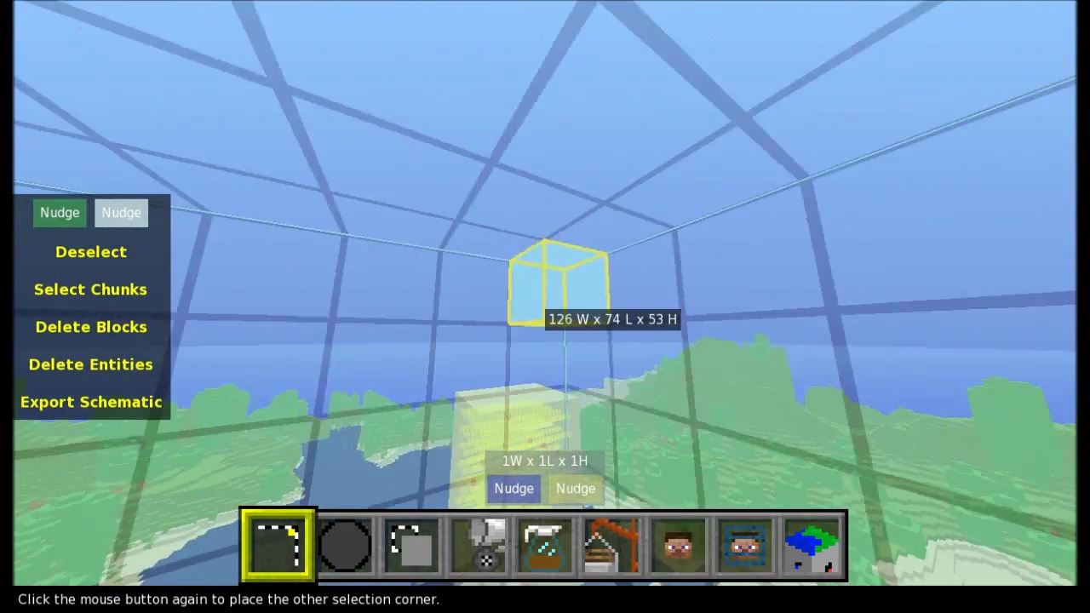
key("w")
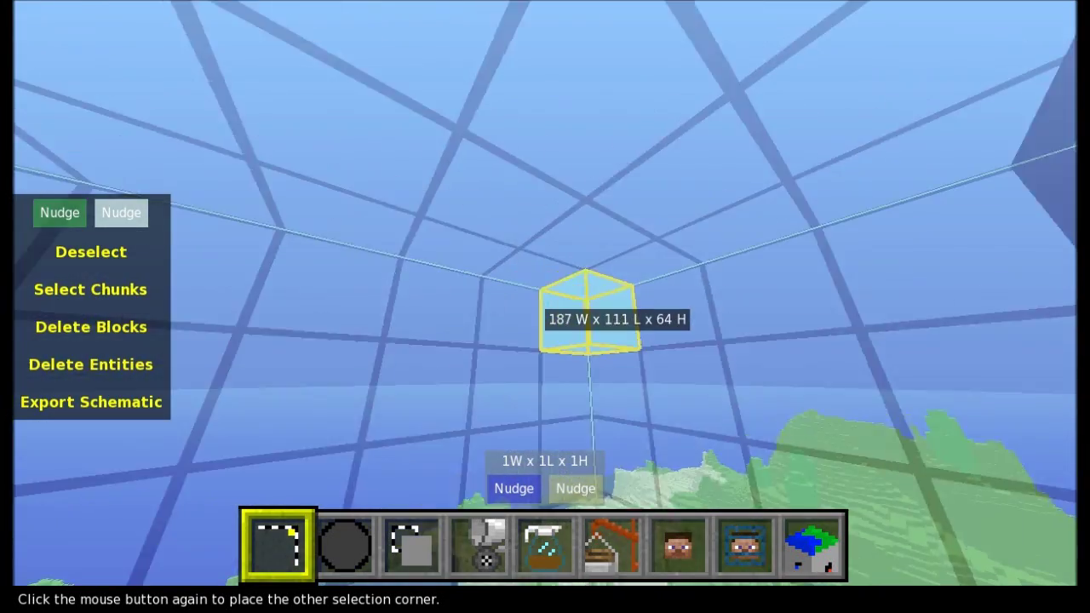
key("w")
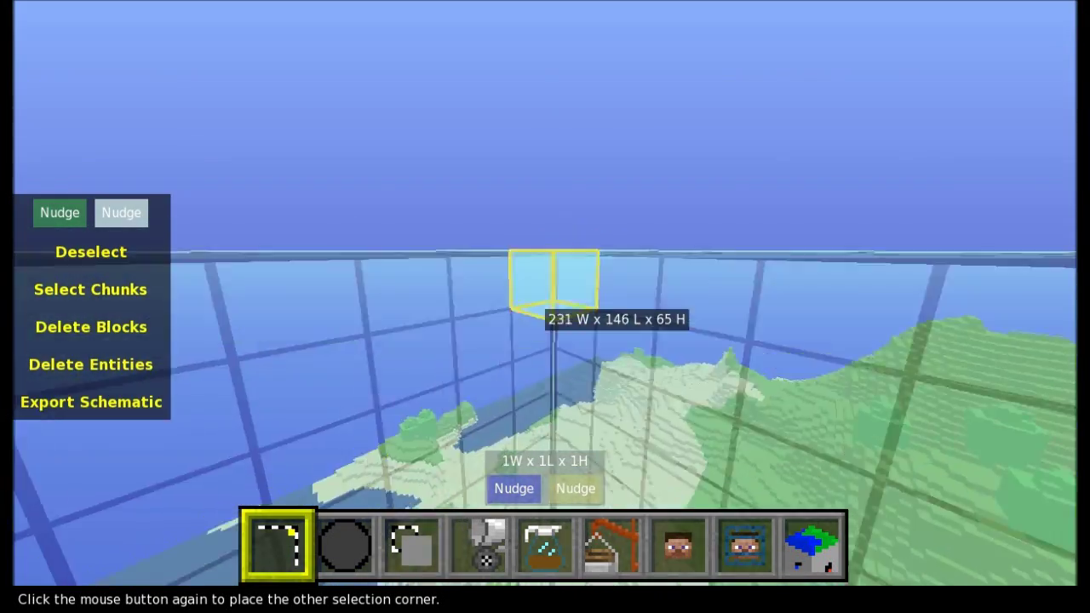
key("w")
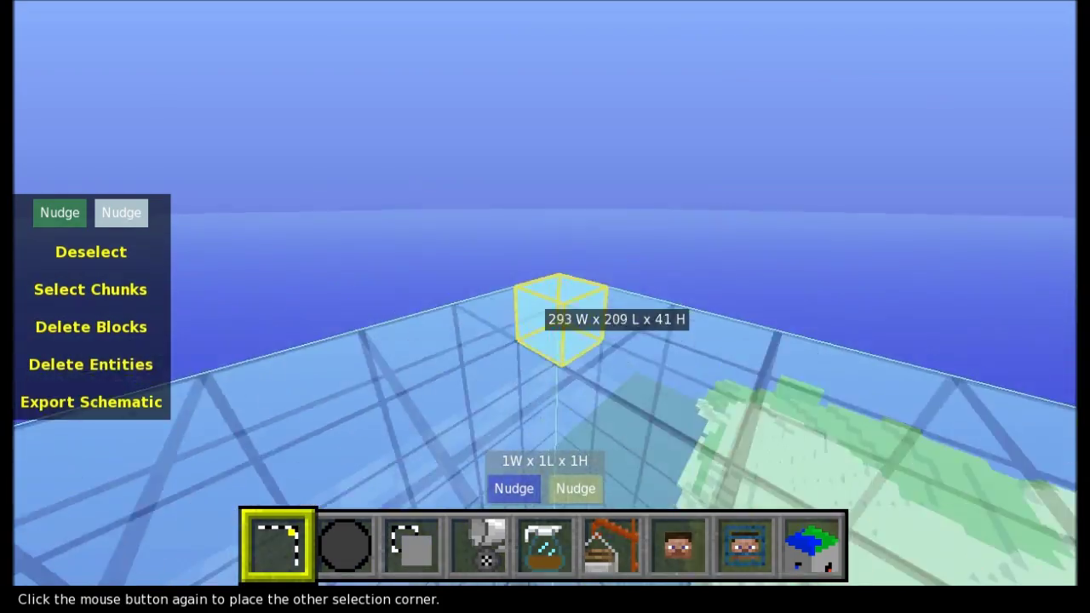
key("w")
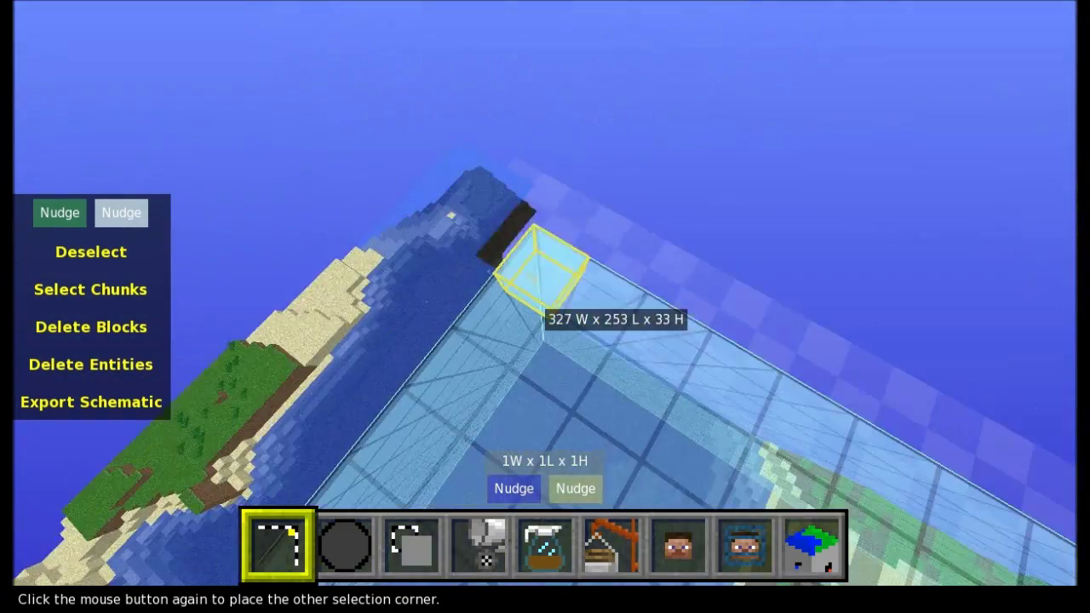
key("w")
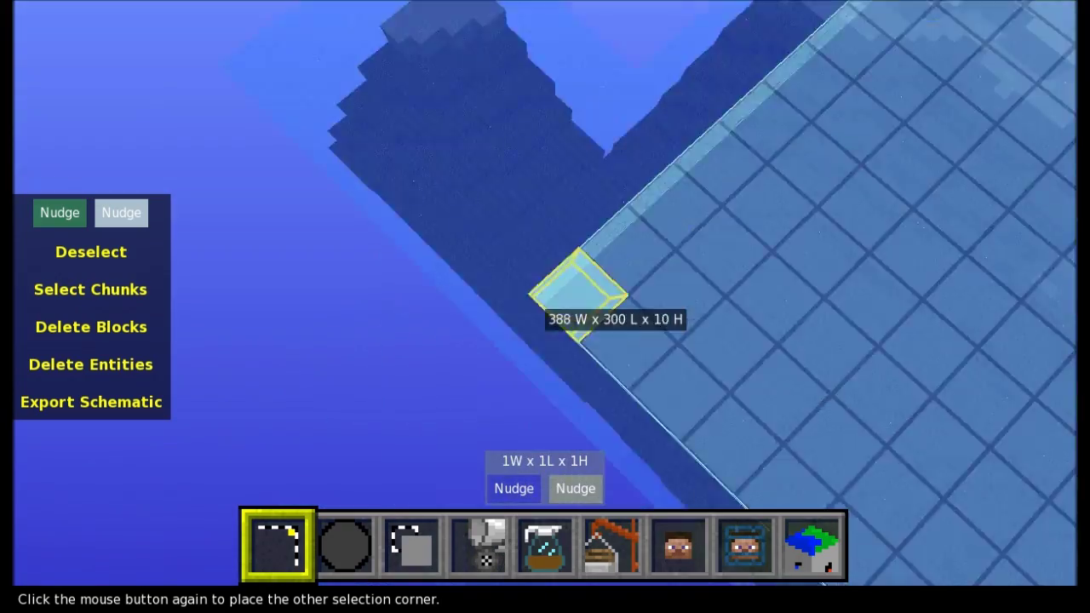
key("w")
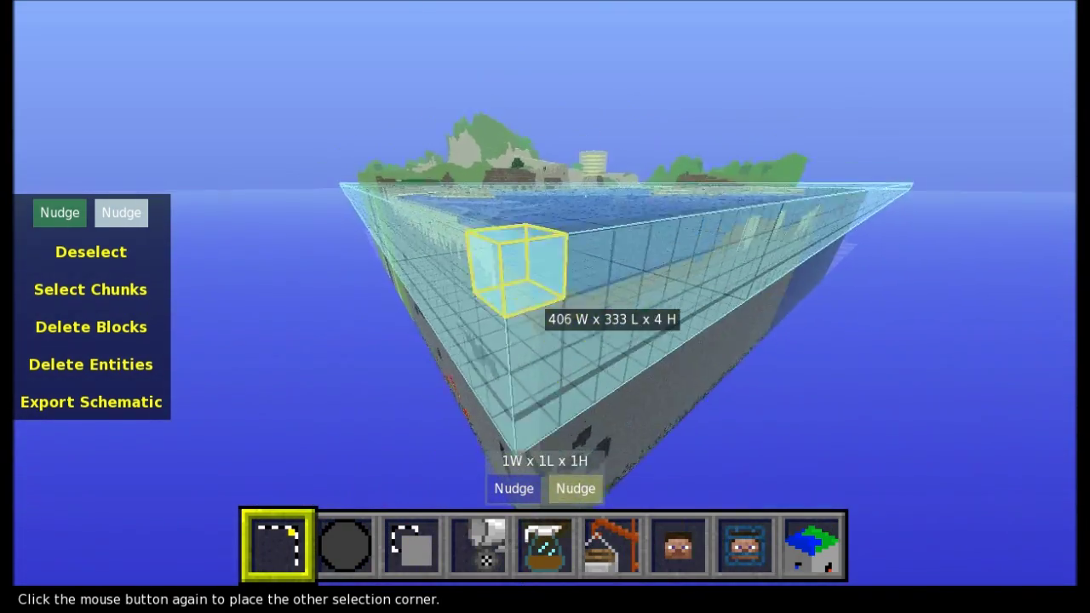
key("w")
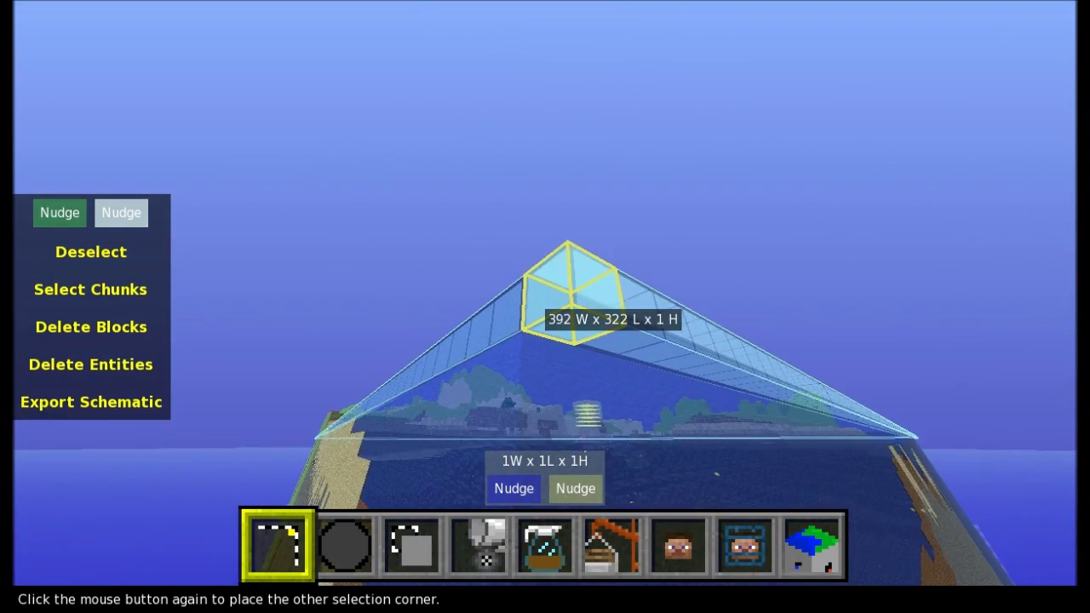
left_click(545, 307)
- Extend the selection vertically from the water surface down through the terrain to a height of 64 blocks
key("s")
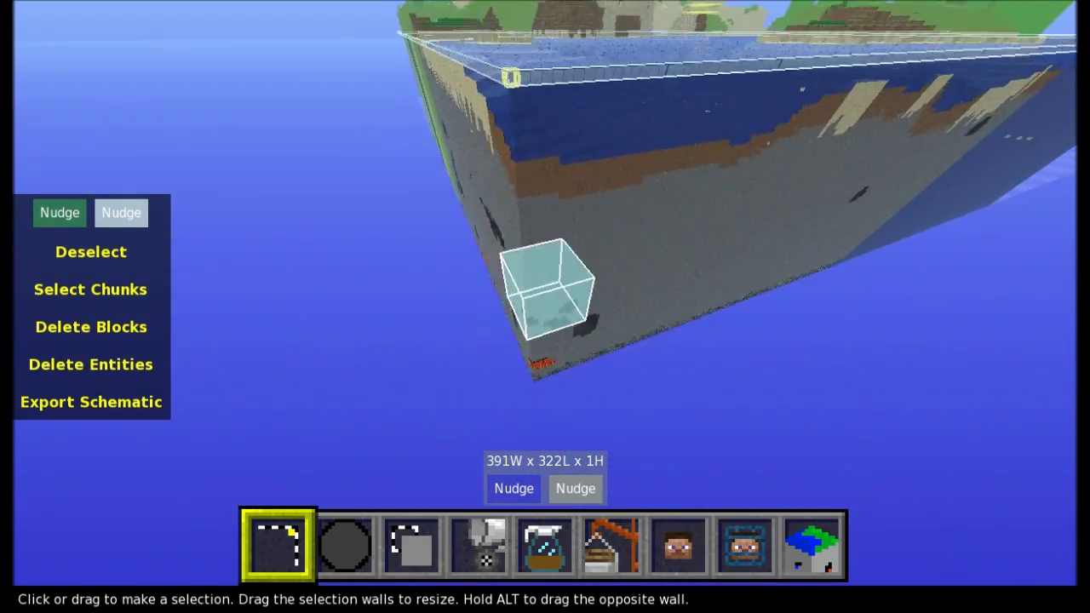
key("a")
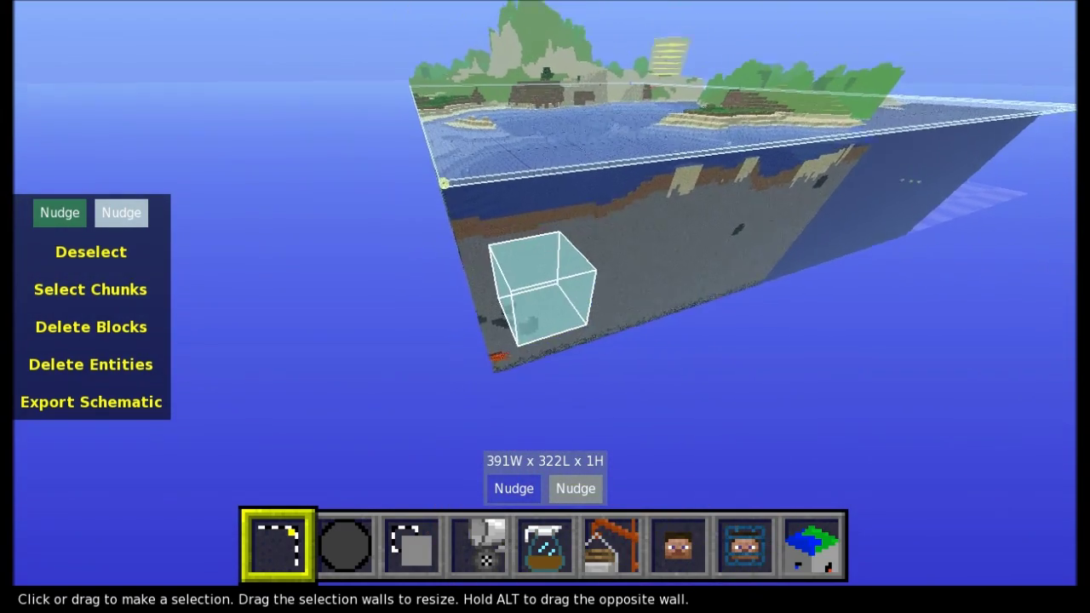
key("w")
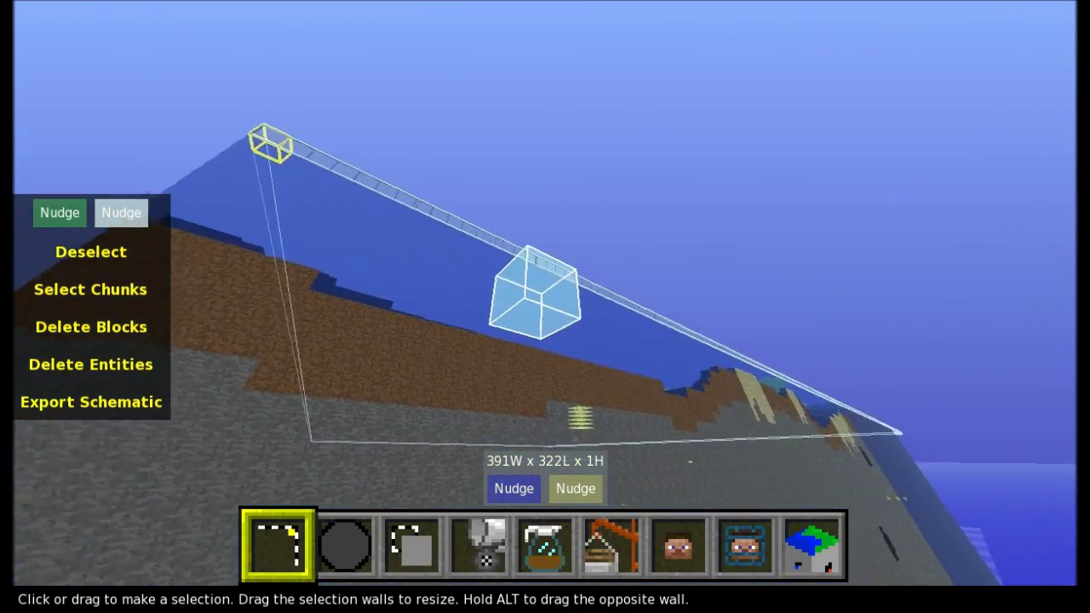
right_click(547, 293)
left_click_drag(547, 293, 644, 474)
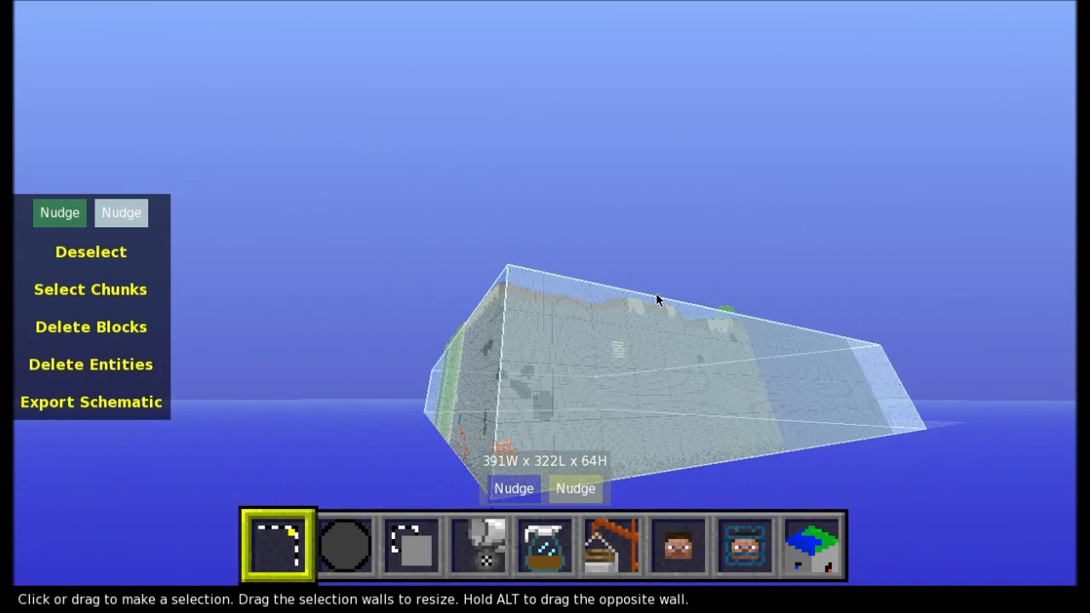
- Extend the 64-block-high selection over the forest beyond its edge to a length of 414 blocks
right_click(656, 294)
key("w")
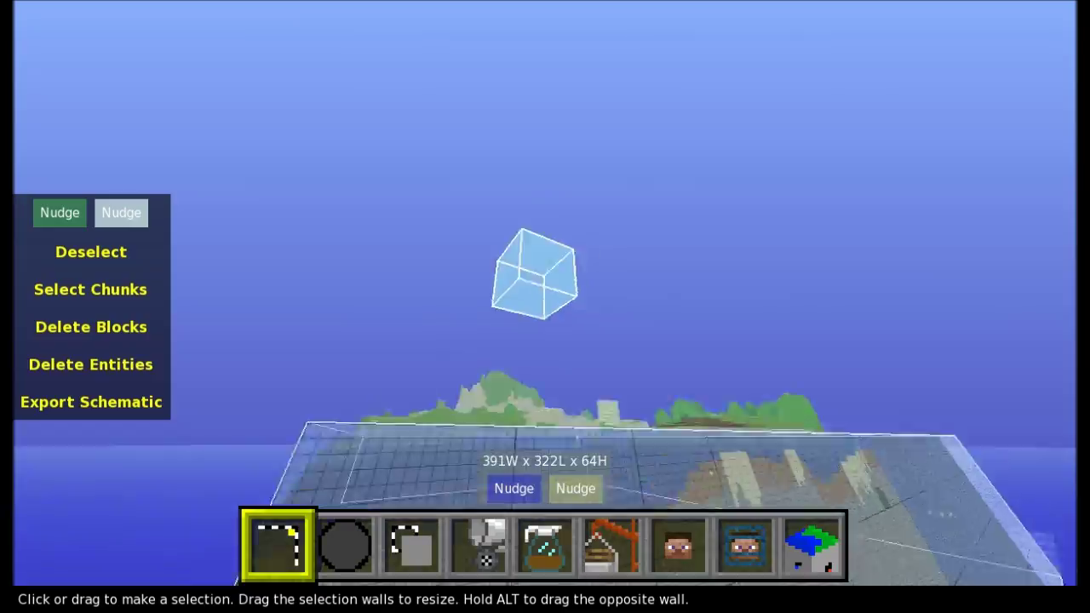
key("w")
key("q")
key("s")
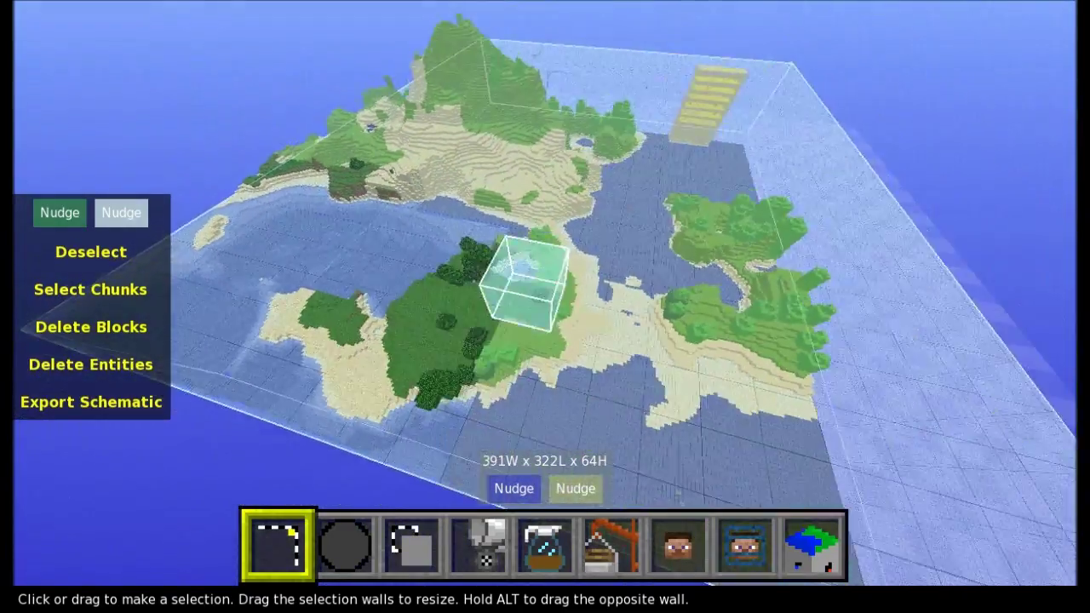
key("w")
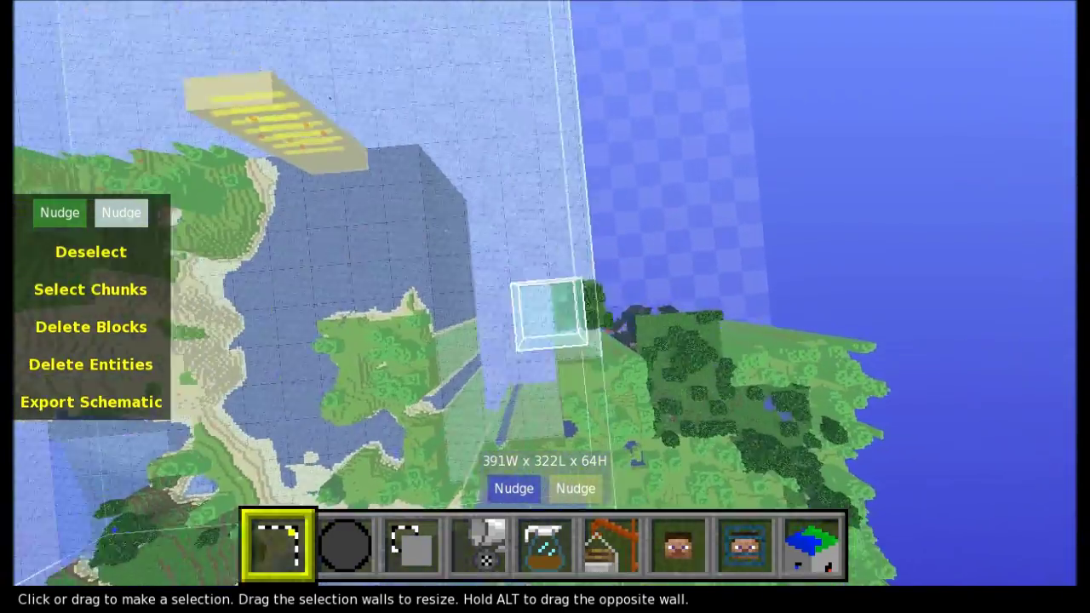
right_click_drag(549, 316, 538, 293)
right_click(542, 233)
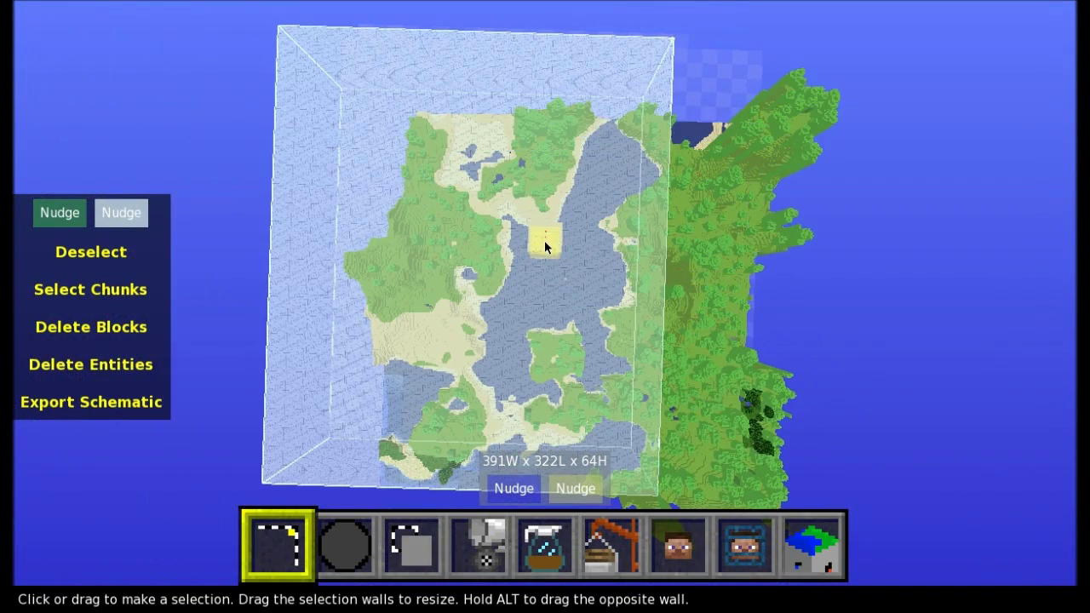
key("d")
key("d")
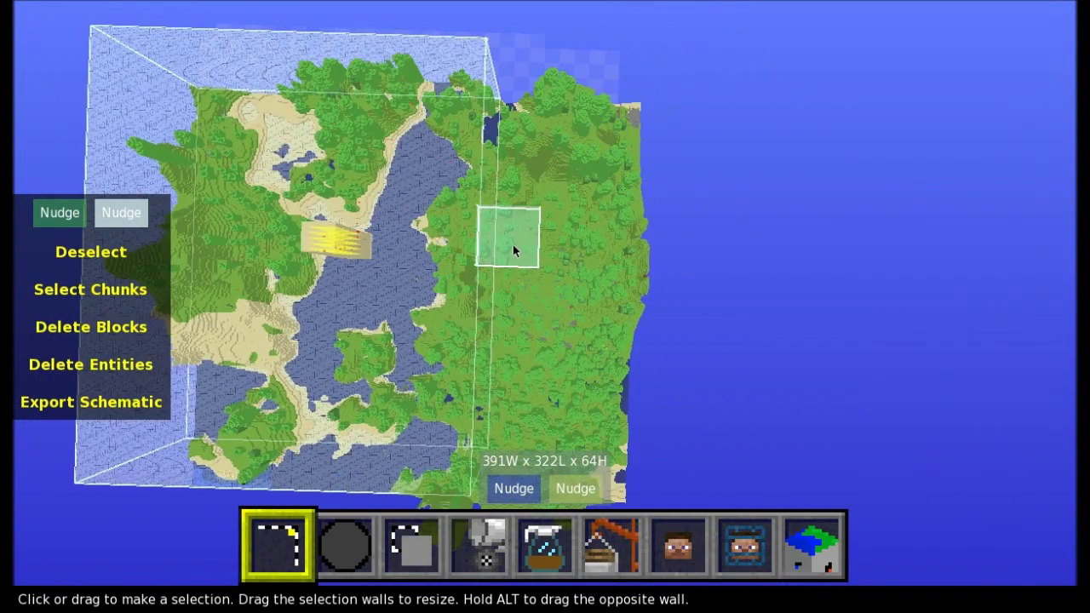
left_click_drag(486, 243, 588, 257)
key("a")
- Widen the selection past the lakes at the map's edge to 490 blocks
right_click(582, 261)
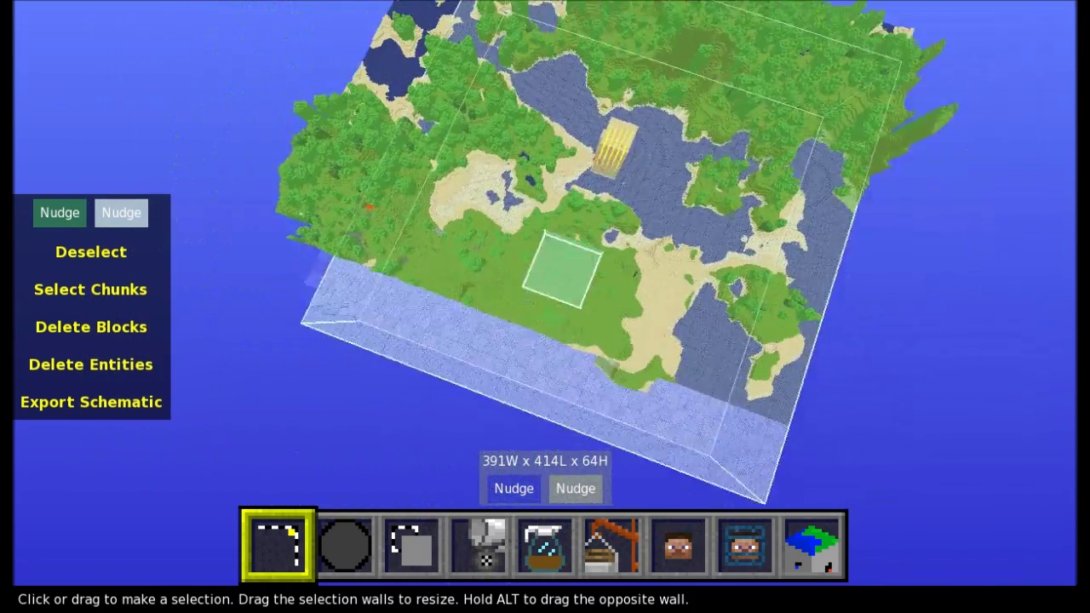
right_click(526, 297)
key("a")
key("a")
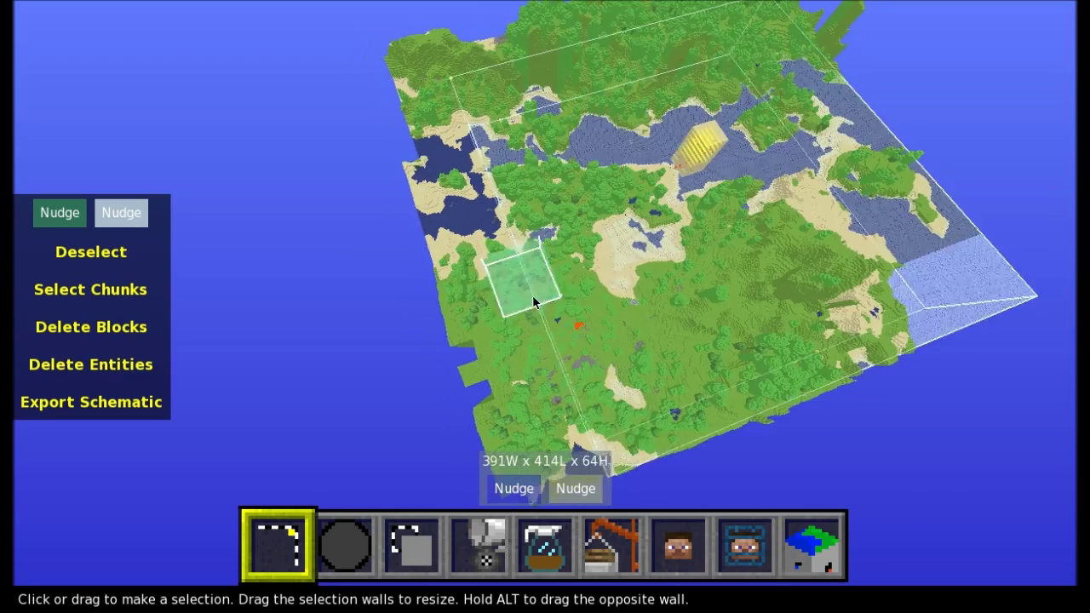
left_click_drag(569, 284, 487, 312)
right_click(486, 311)
- Extend the remaining short side of the selection beyond the map's edge to a length of 483 blocks
key("s")
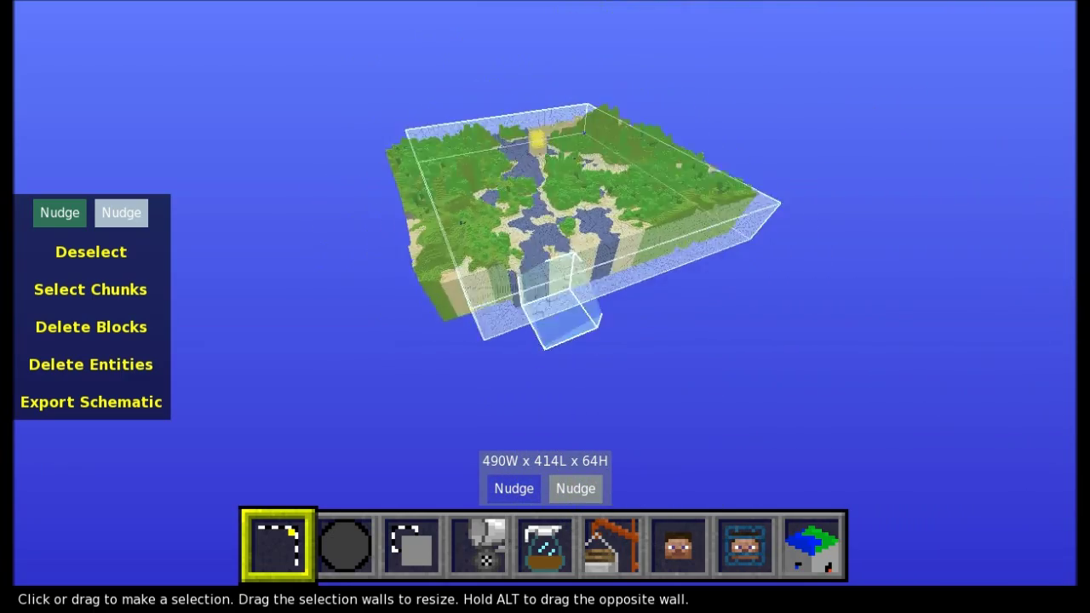
right_click(548, 308)
left_click_drag(558, 239, 499, 262)
right_click(499, 261)
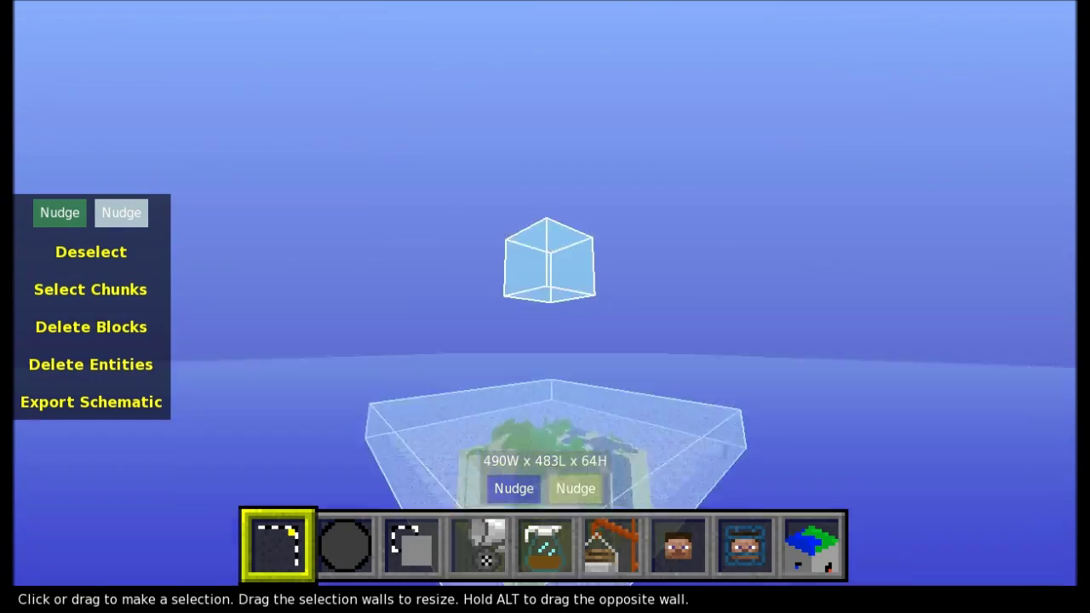
- Start Fill and Replace on the 490W x 483L x 64H selection and choose Air as the block
right_click_drag(528, 281, 424, 281)
key("w")
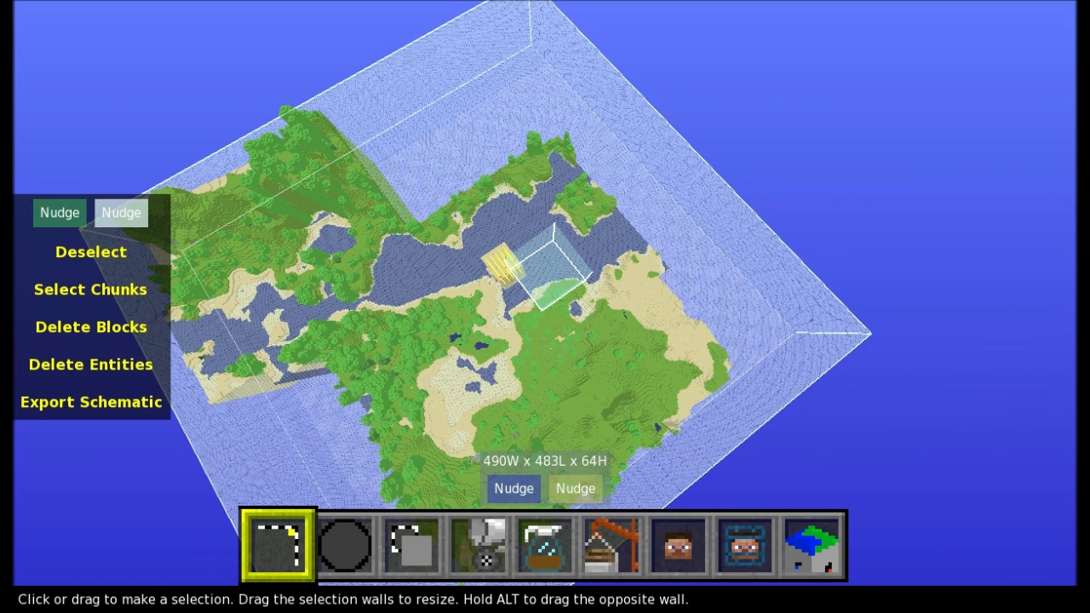
right_click(546, 306)
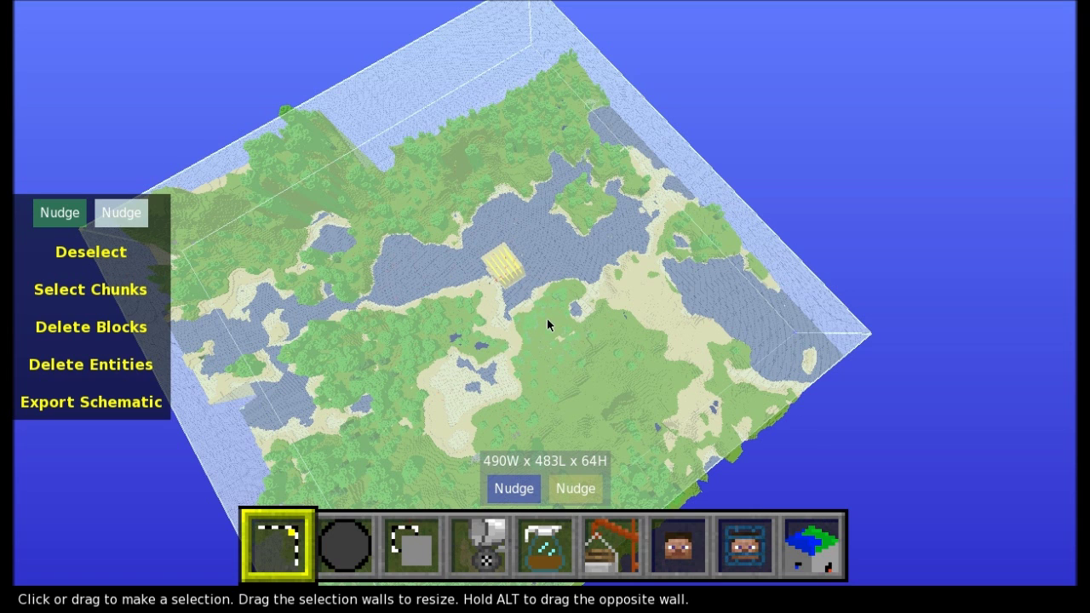
left_click(483, 541)
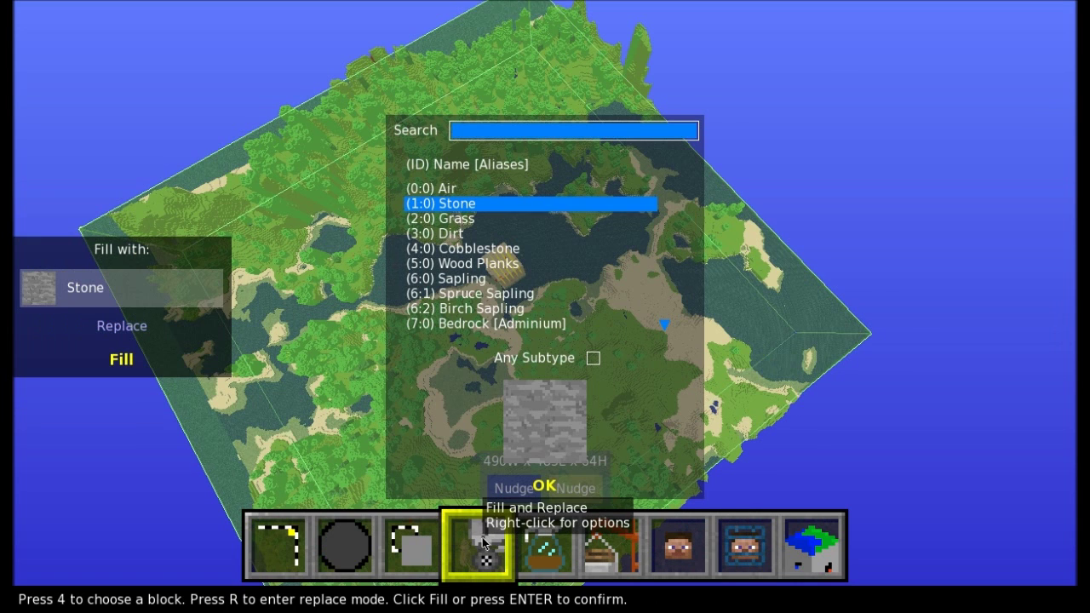
left_click(456, 190)
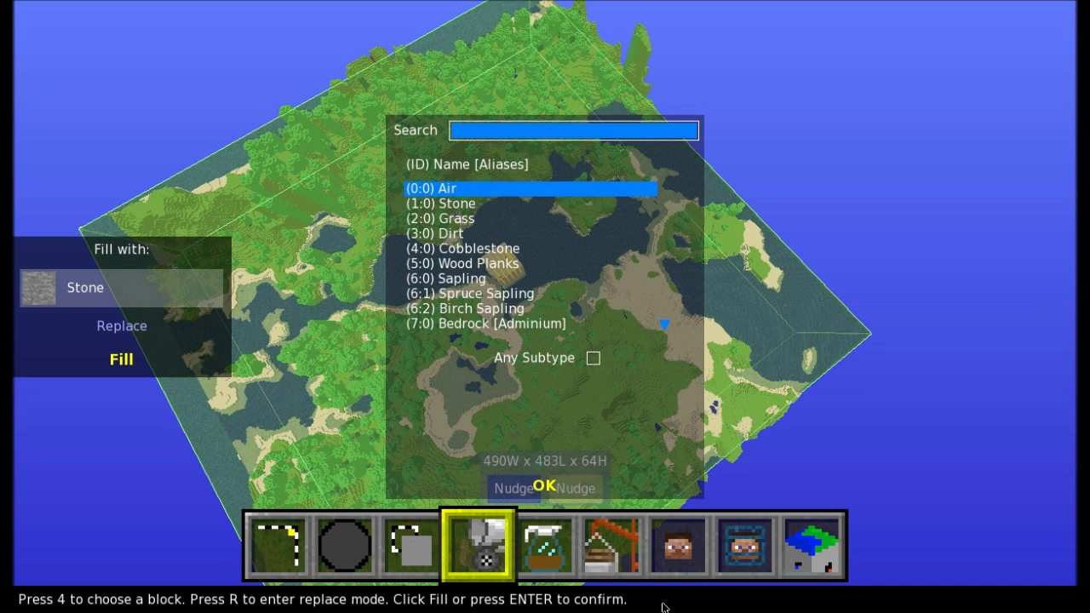
left_click(543, 488)
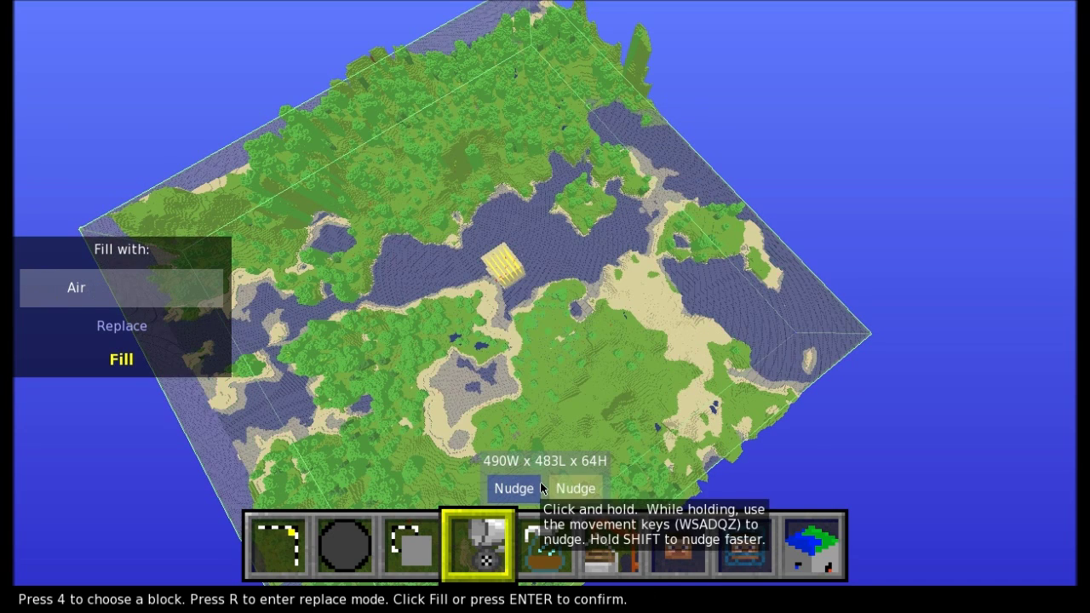
- Switch to replace mode and replace all Air in the selection with Stone to fill the underground caves
left_click(125, 331)
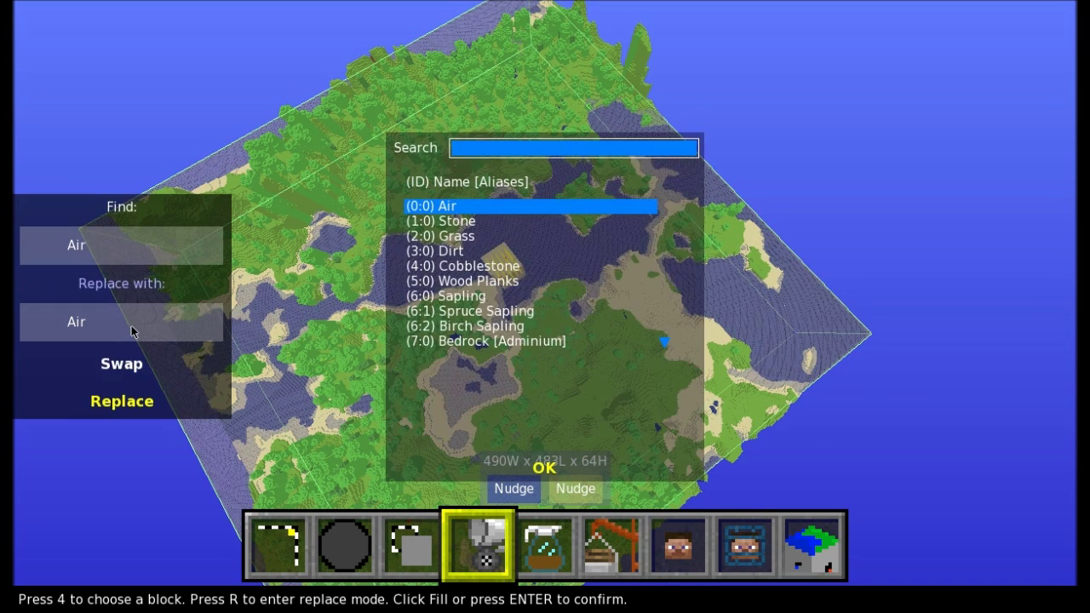
key("Down")
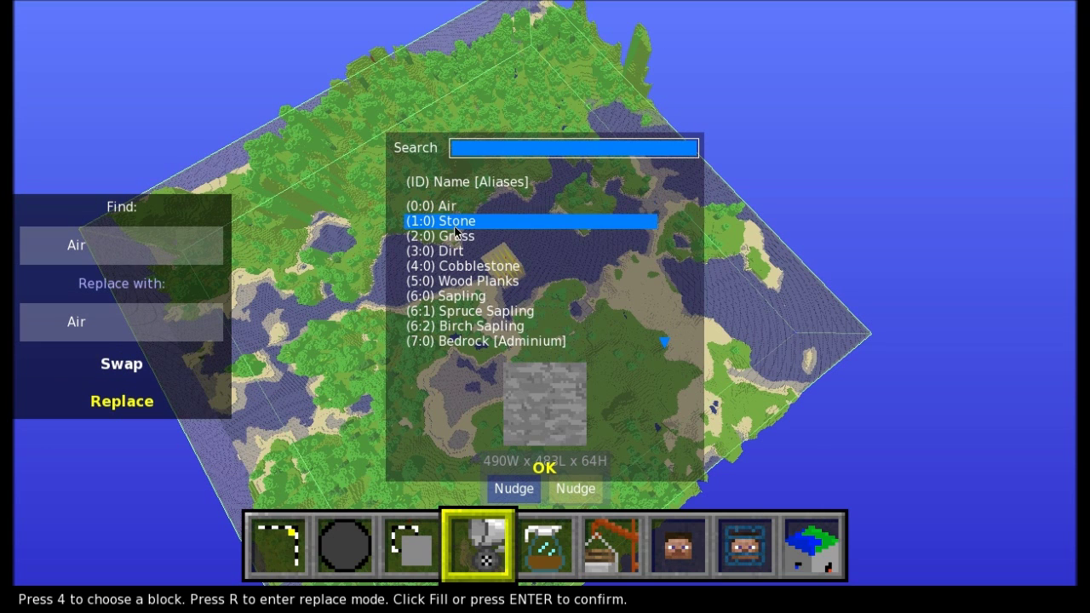
left_click(544, 467)
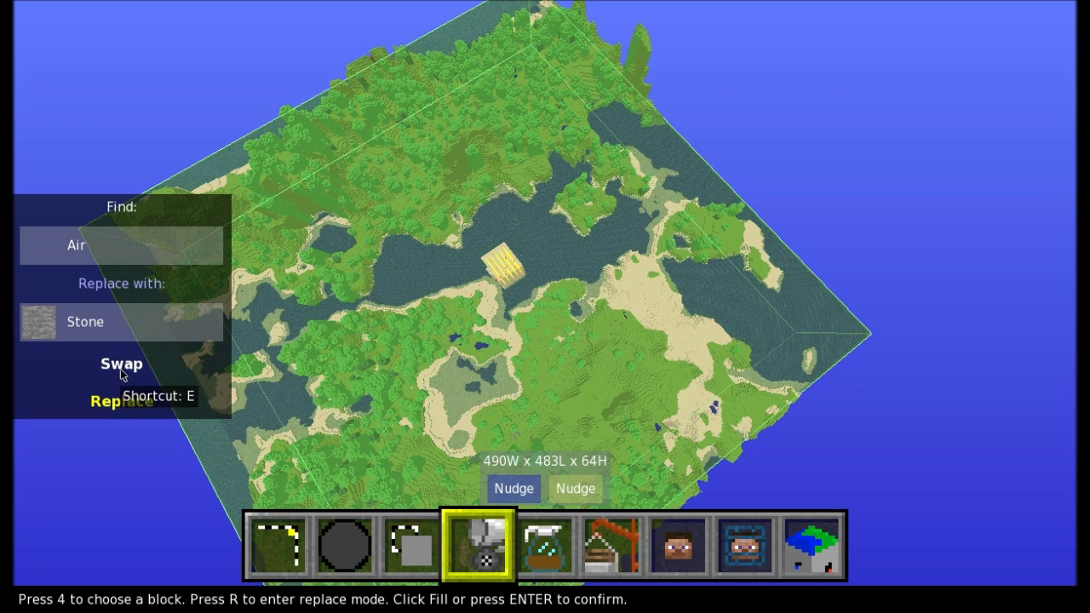
left_click(123, 404)
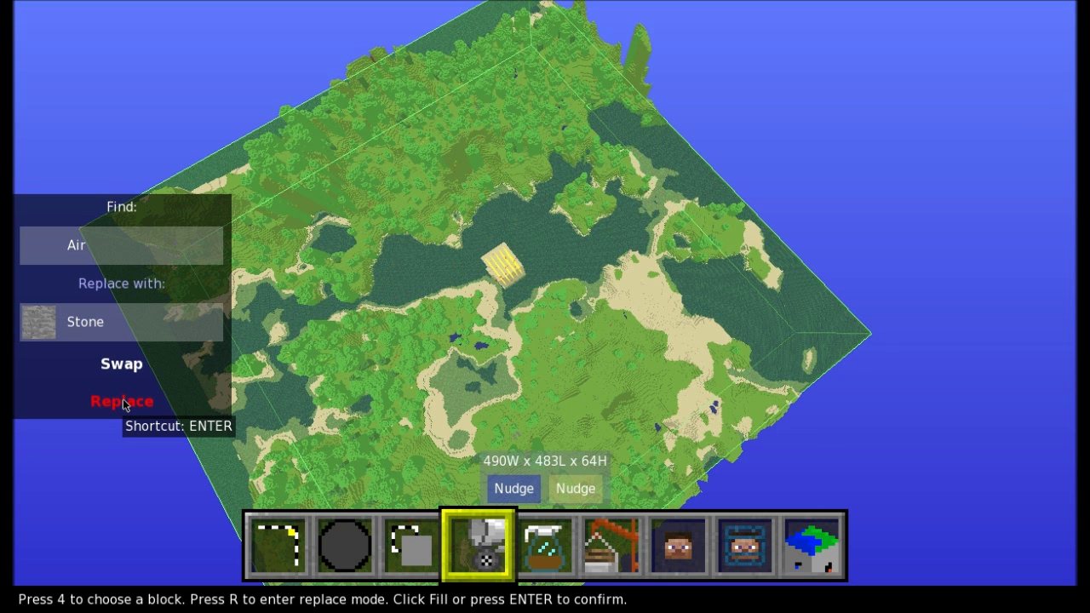
left_click(122, 401)
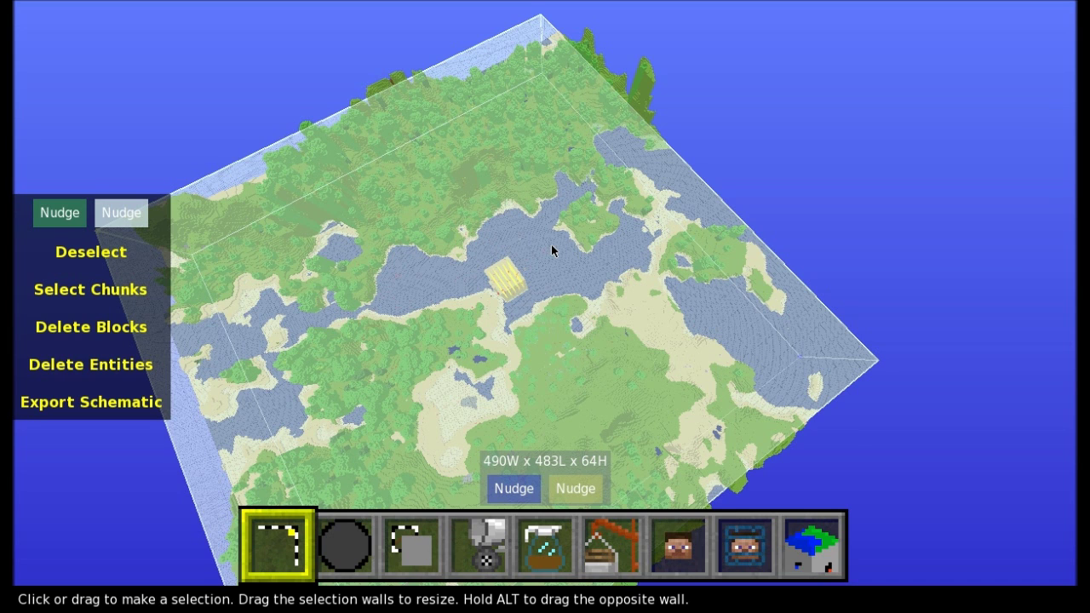
- Switch to Minecraft and collect the arrows, gunpowder and bones dropped at the tower's water channel
key("Escape")
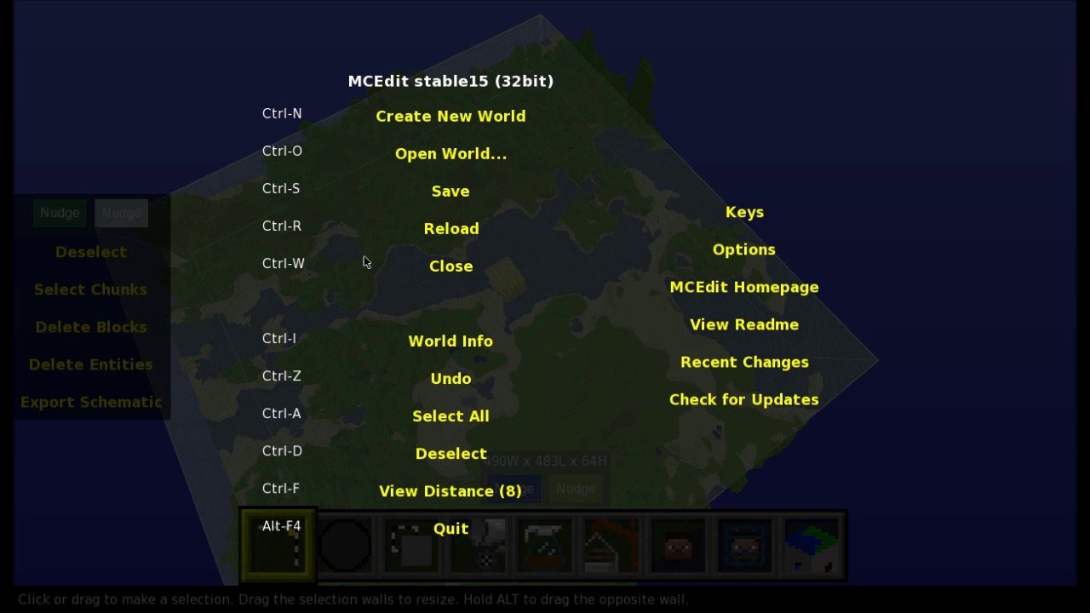
key("Escape")
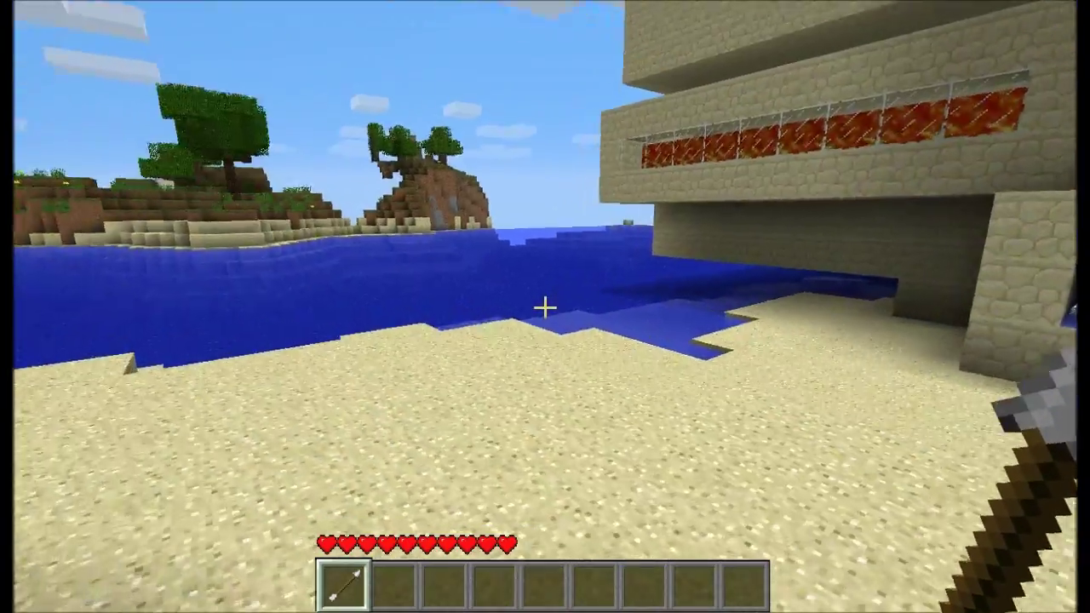
key("w")
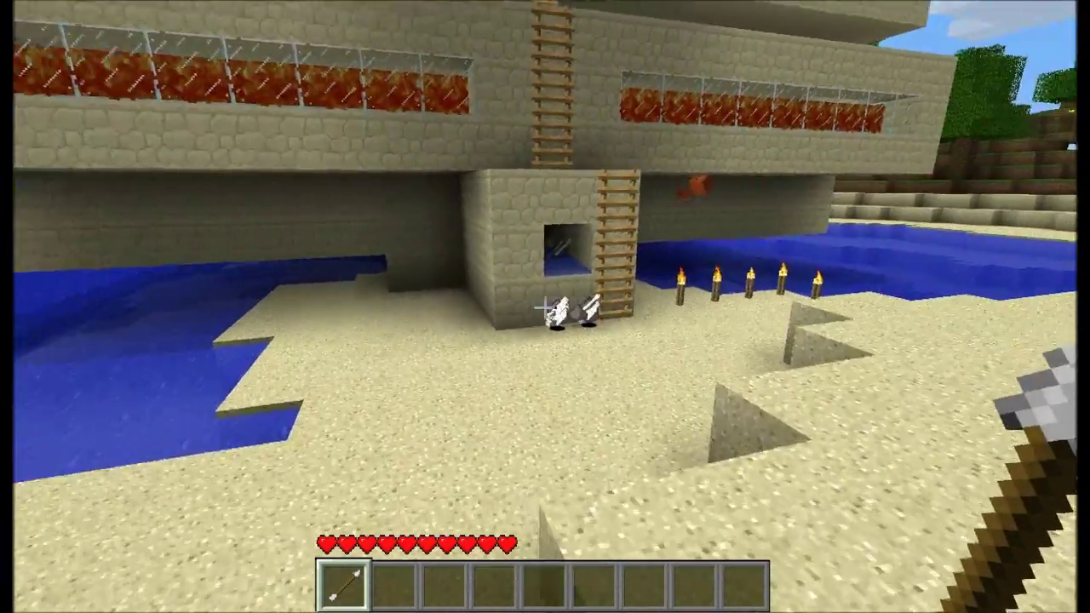
key("w")
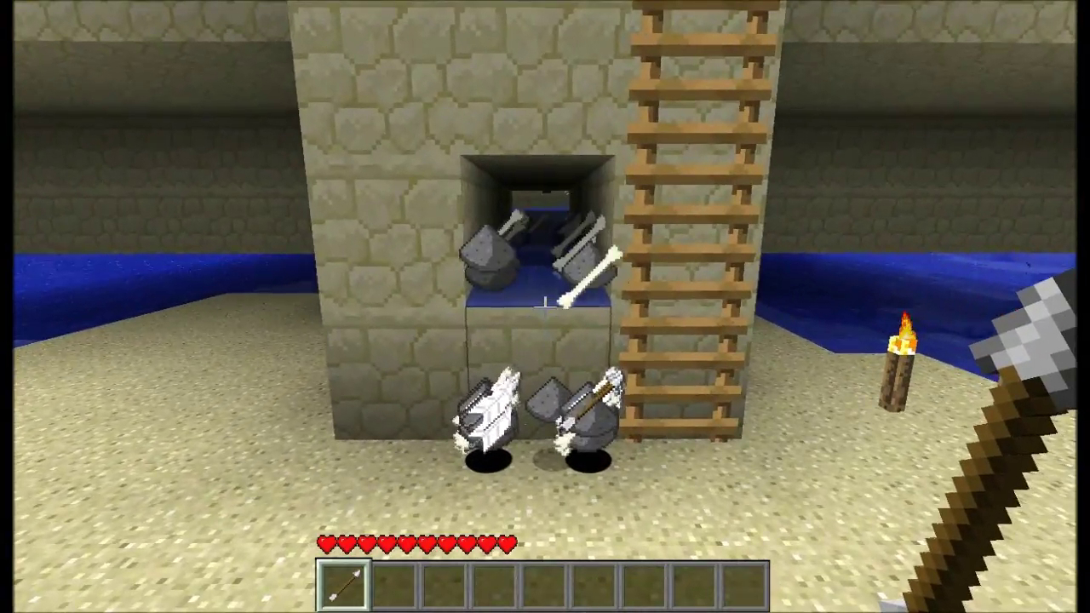
key("w")
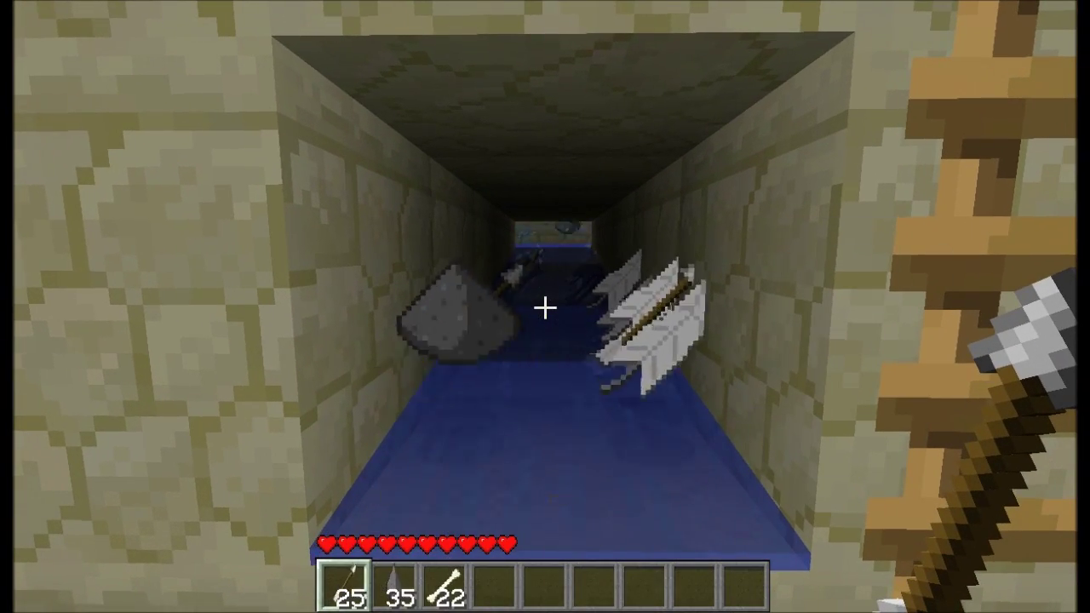
- Move the arrow, gunpowder and bone stacks from the hotbar into the main inventory and return to the beach
key("e")
left_click(366, 474, "shift")
left_click(409, 473, "shift")
left_click(454, 473, "shift")
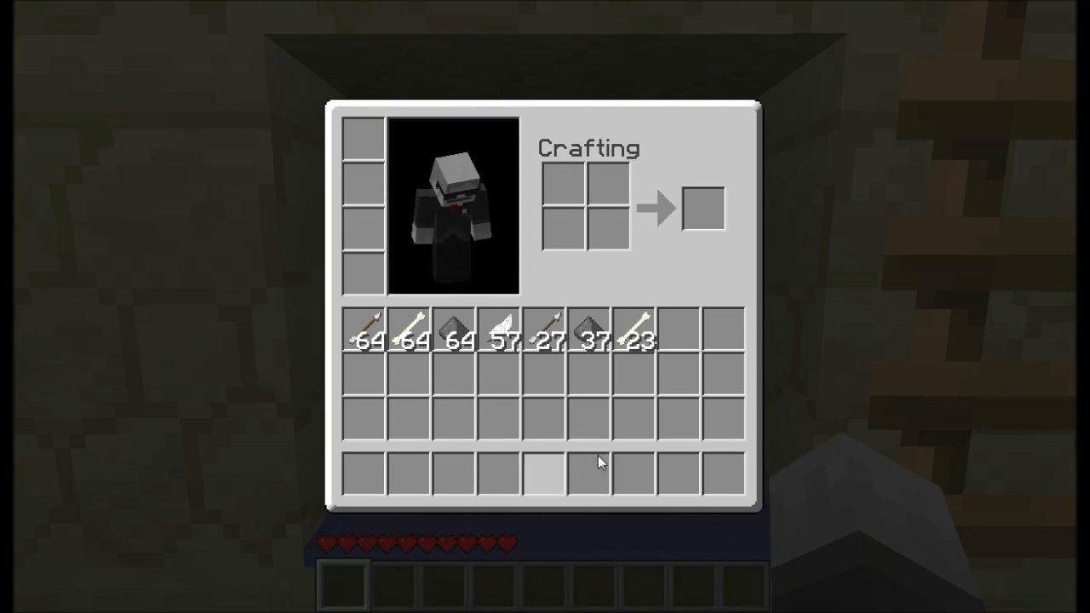
key("e")
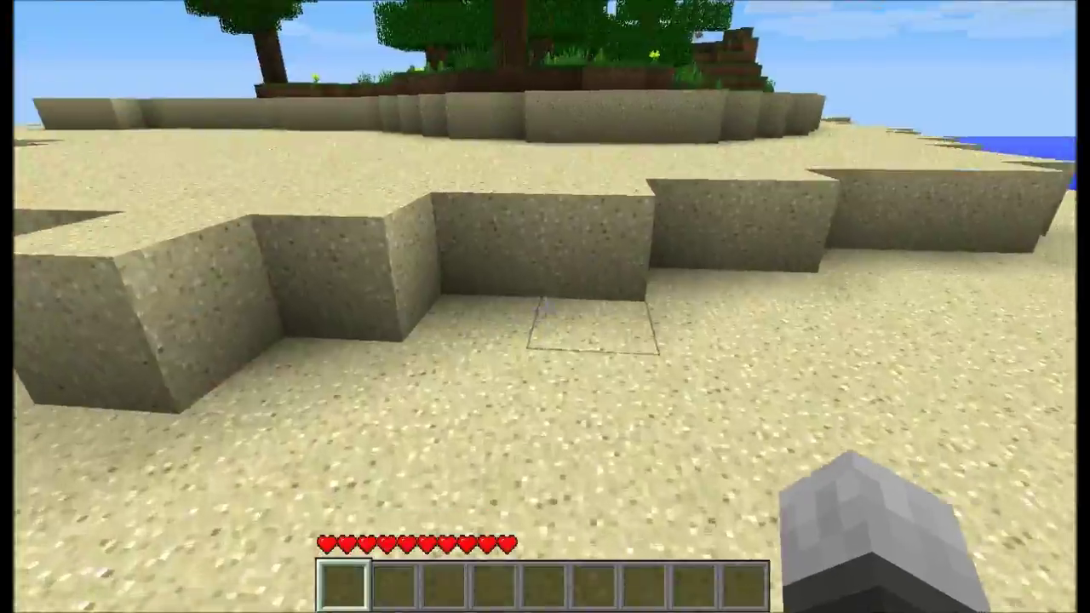
key("w")
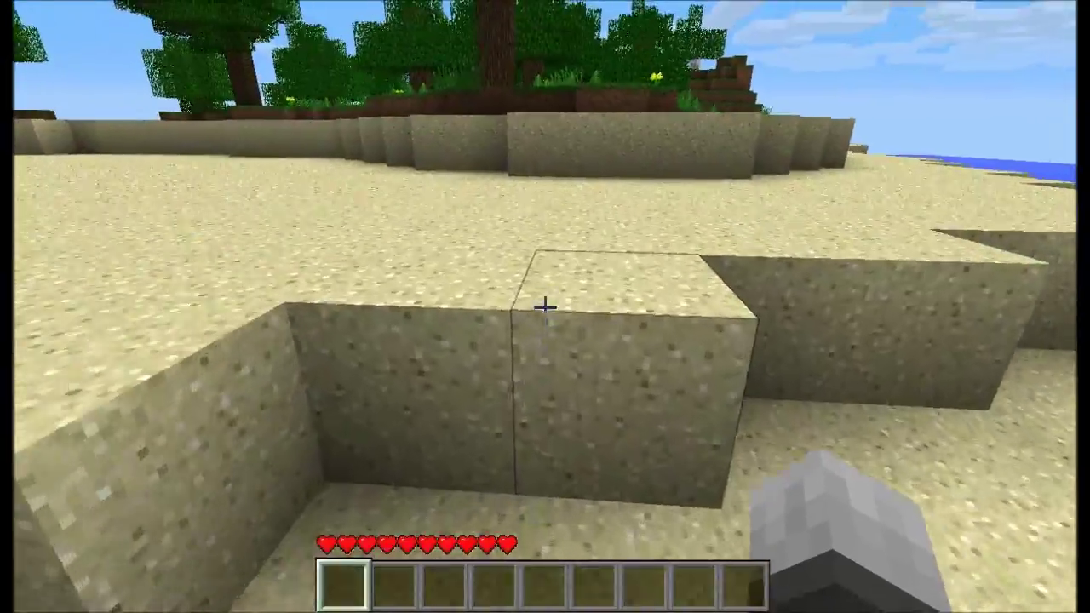